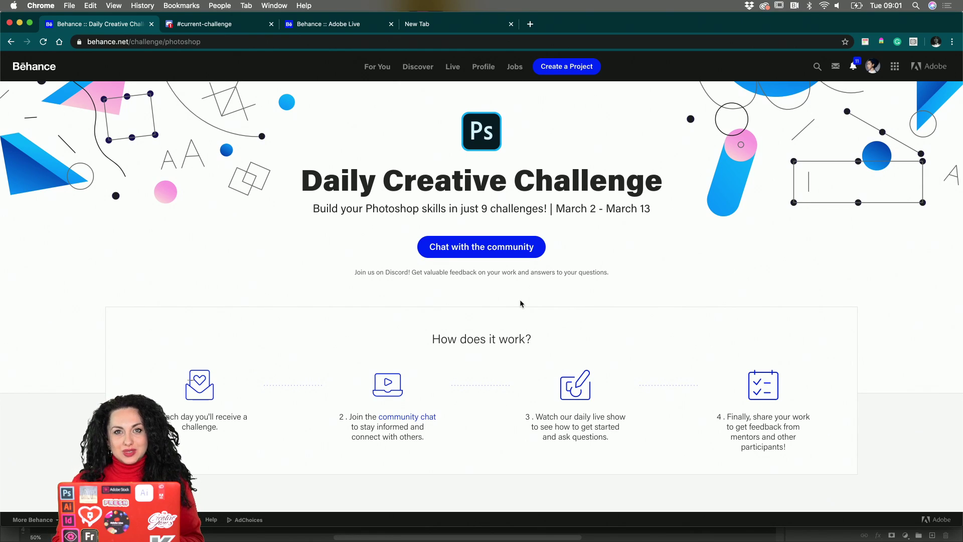
# Review how the Daily Creative Challenge works, and browse the portfolio-reviews and current-challenge channels of the Adobe Photoshop Discord community.
pyautogui.scroll(-3, 508, 347)
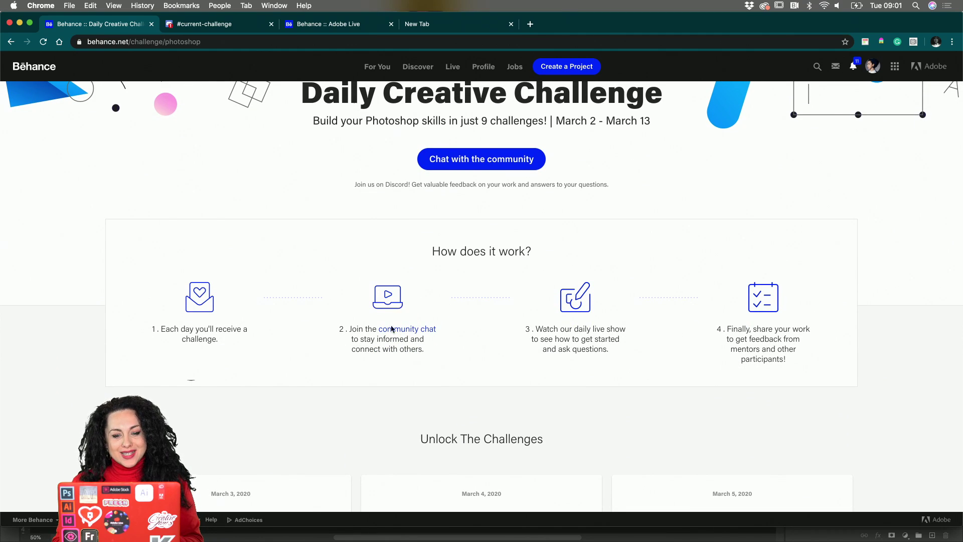
pyautogui.click(423, 332)
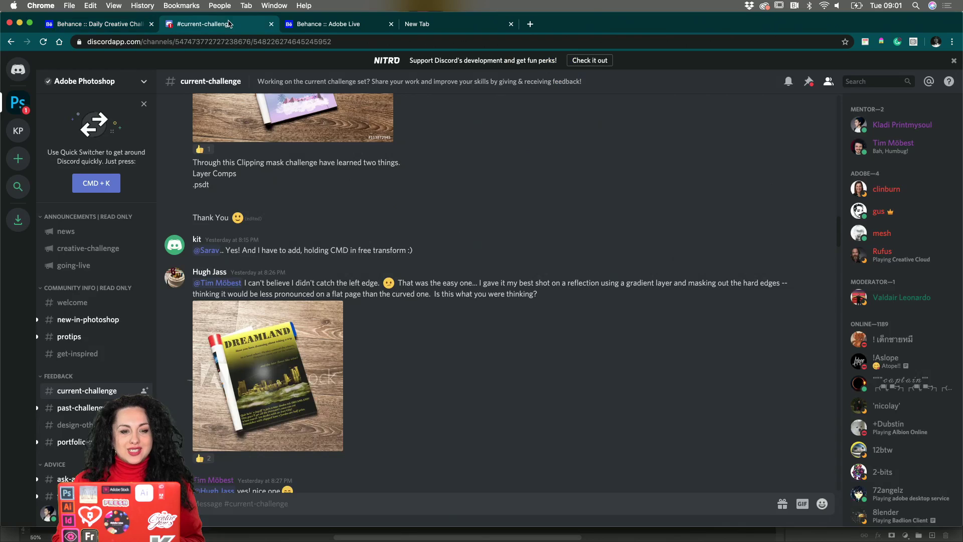
pyautogui.scroll(2, 301, 166)
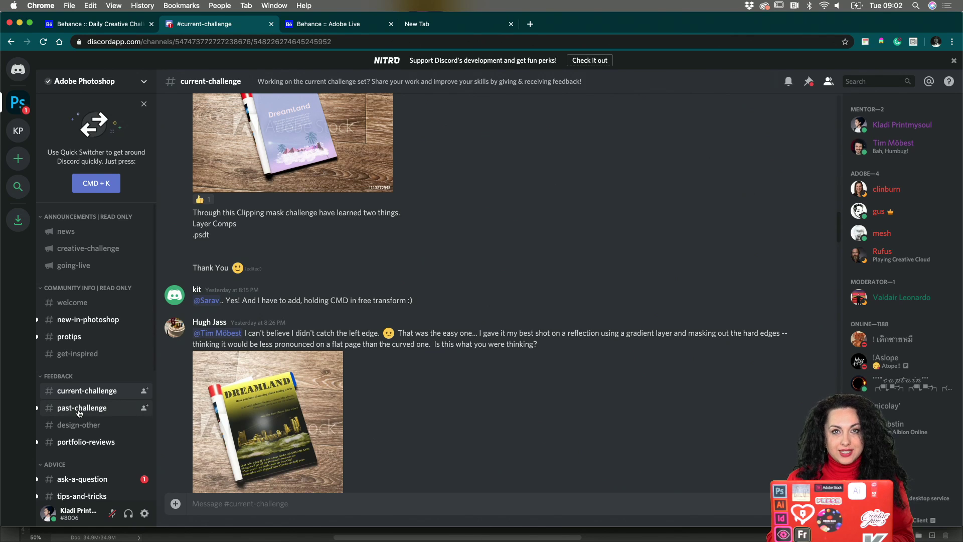
pyautogui.click(84, 441)
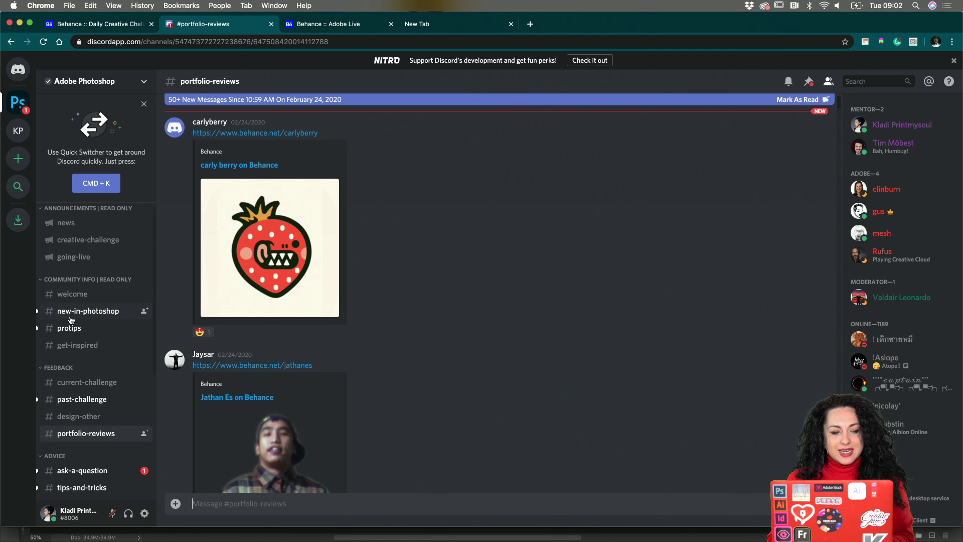
pyautogui.click(72, 383)
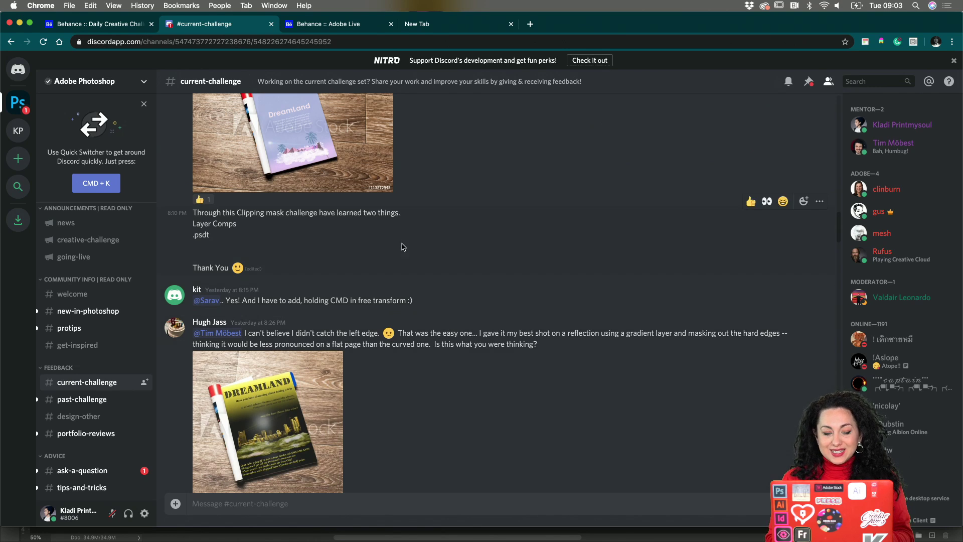
# Return to the Behance challenge page and examine the dated cards under Unlock The Challenges.
pyautogui.click(111, 30)
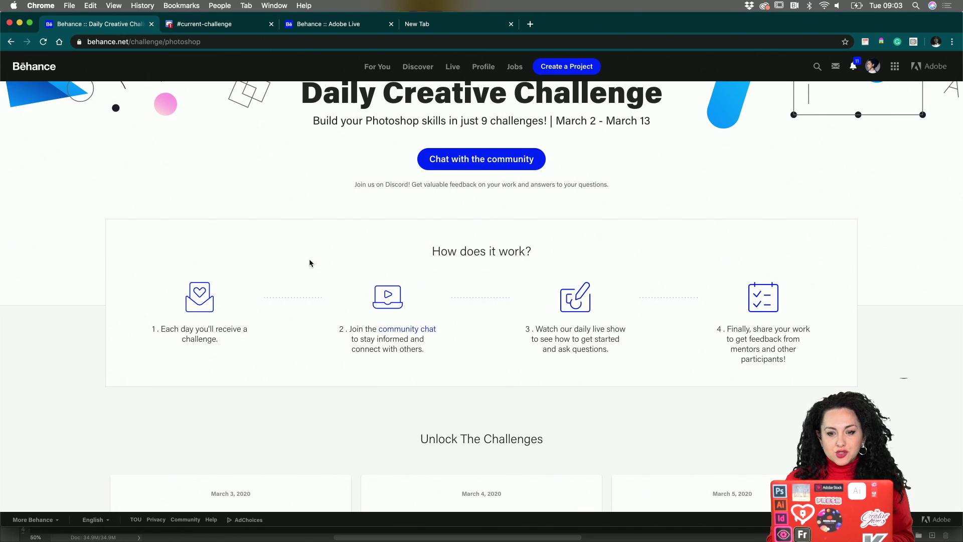
pyautogui.scroll(-1, 310, 263)
pyautogui.scroll(-2, 310, 263)
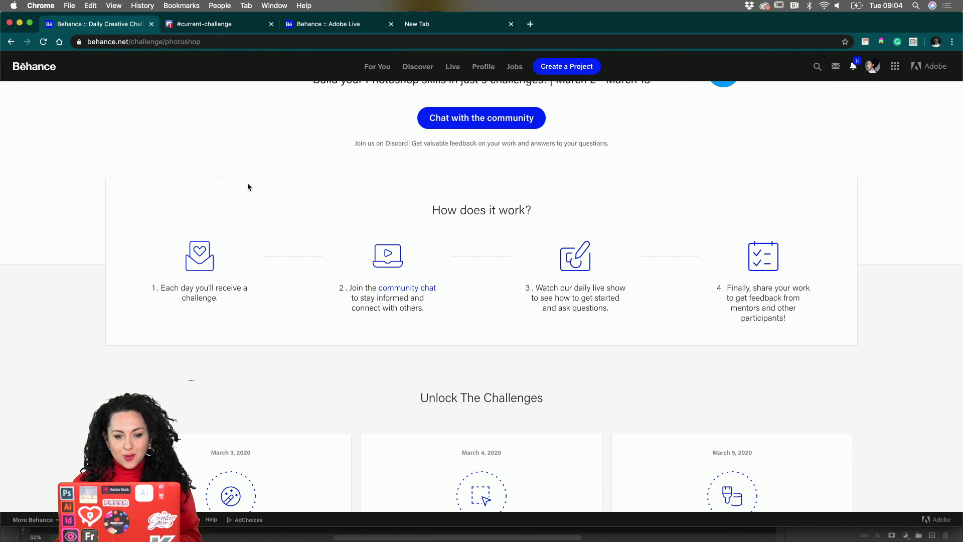
pyautogui.scroll(-5, 360, 216)
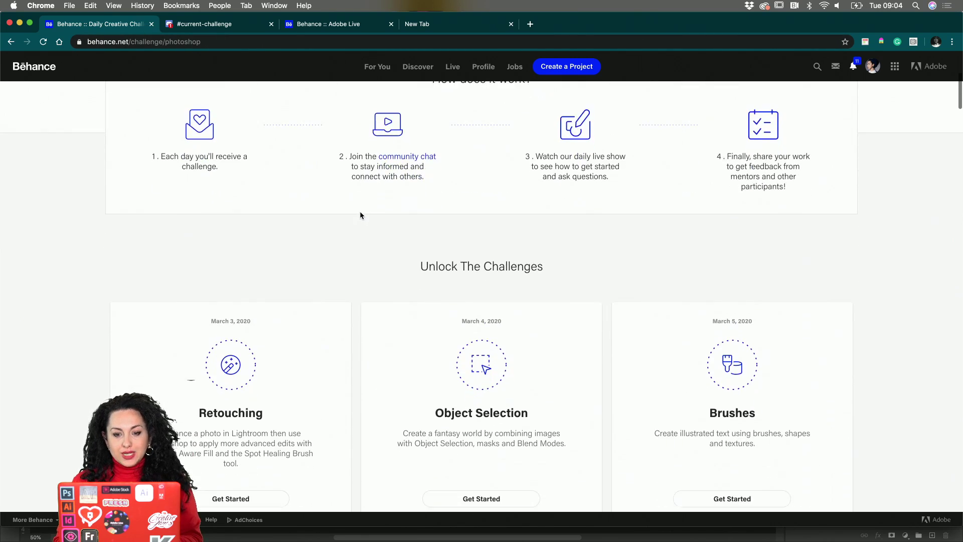
pyautogui.scroll(-10, 360, 216)
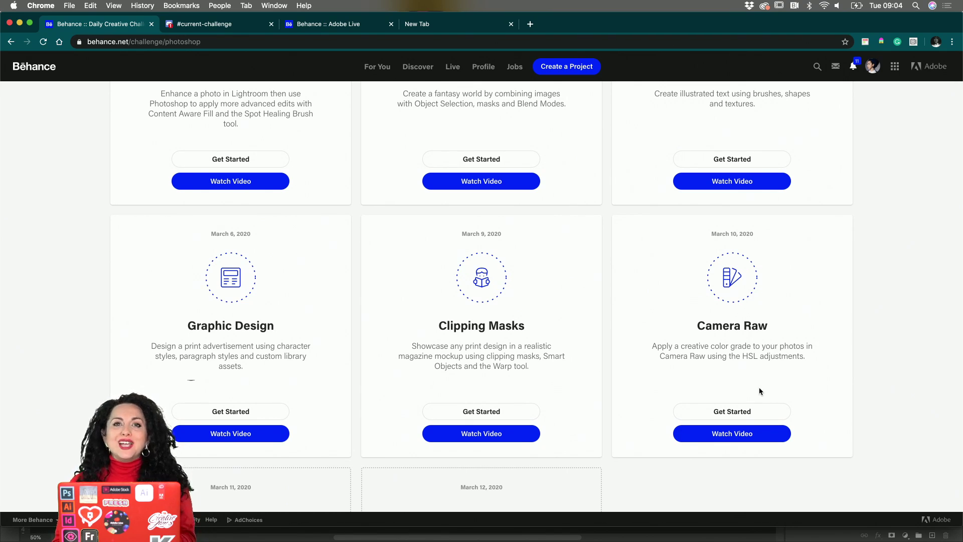
pyautogui.scroll(-5, 632, 444)
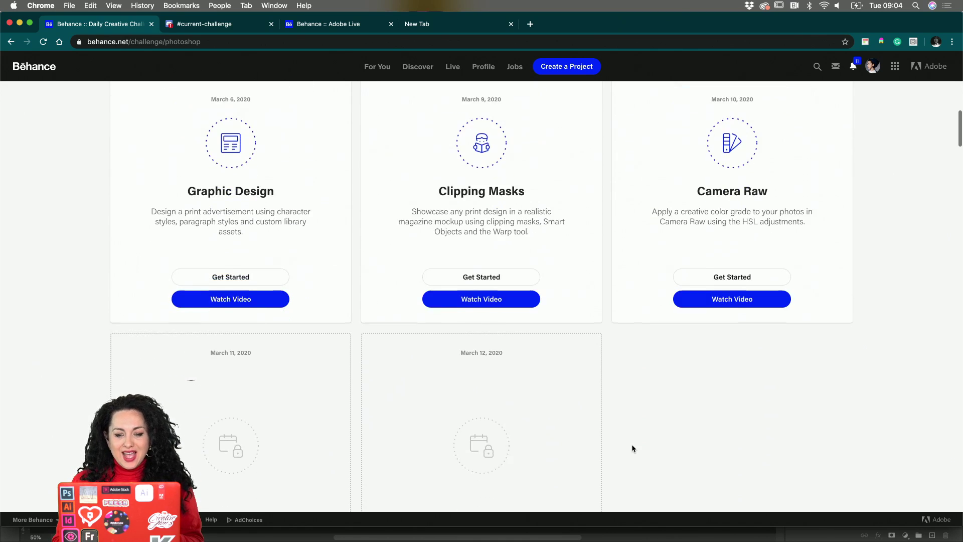
pyautogui.scroll(-5, 632, 448)
pyautogui.scroll(-5, 631, 444)
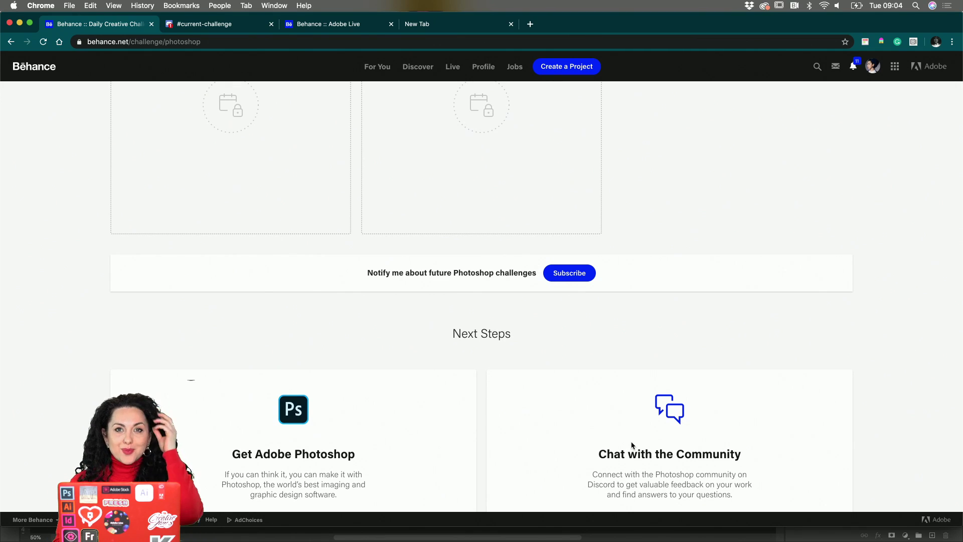
# Look through the Next Steps and Explore Past Challenges sections and return to the current challenge cards.
pyautogui.scroll(-5, 527, 431)
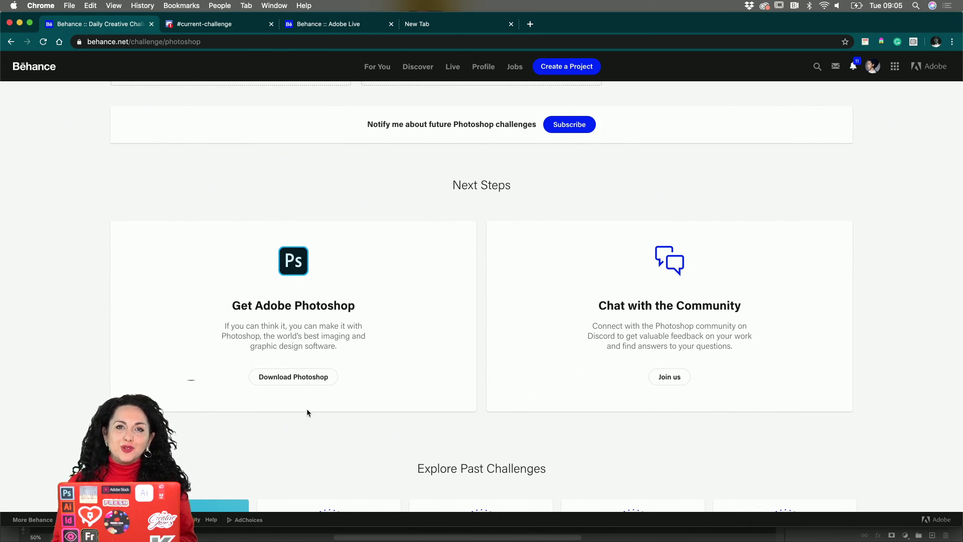
pyautogui.scroll(-4, 455, 357)
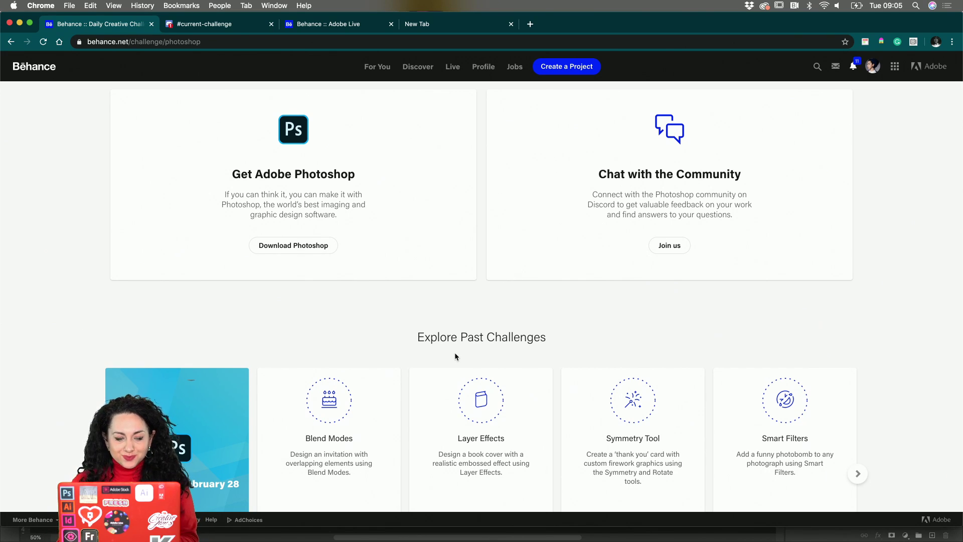
pyautogui.scroll(-3, 372, 462)
pyautogui.scroll(-5, 374, 466)
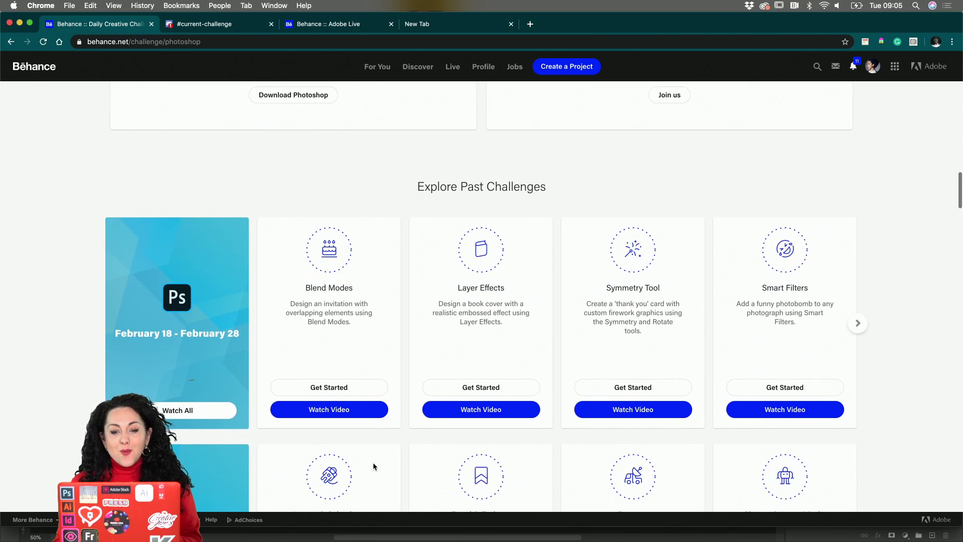
pyautogui.scroll(1, 373, 464)
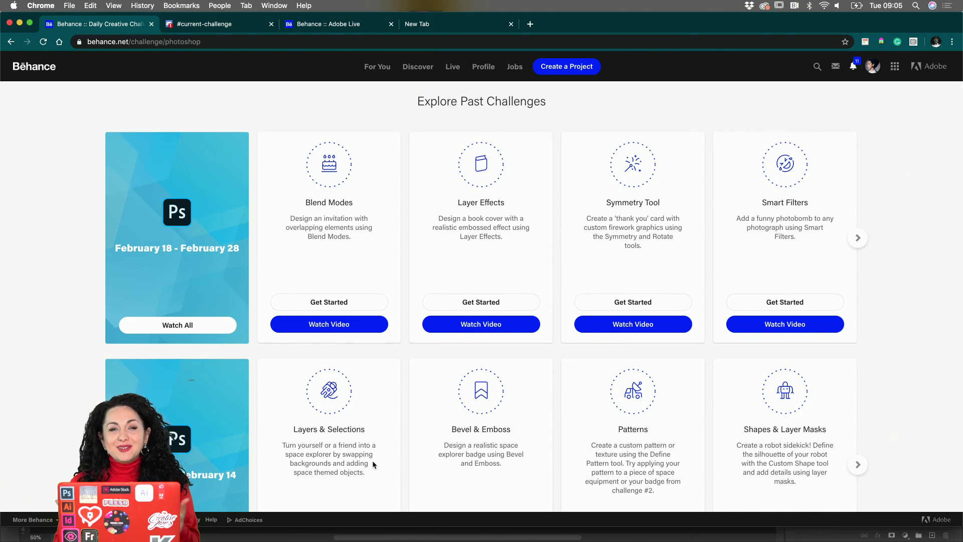
pyautogui.scroll(-3, 462, 430)
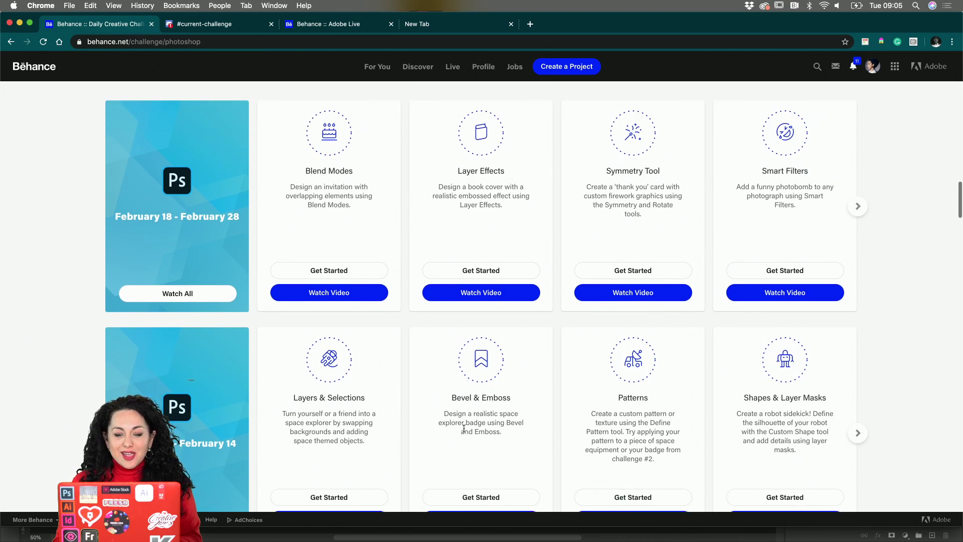
pyautogui.scroll(6, 464, 428)
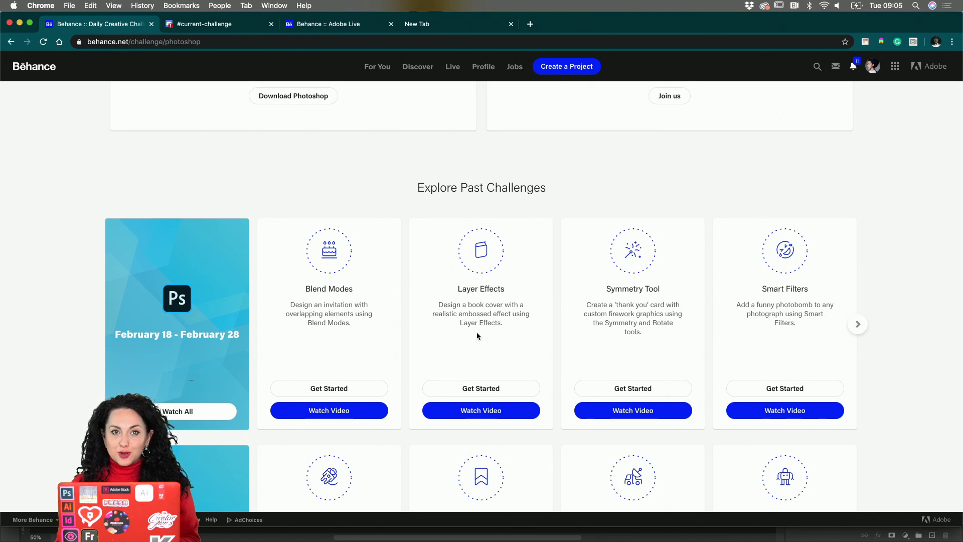
pyautogui.scroll(5, 478, 358)
pyautogui.scroll(18, 477, 337)
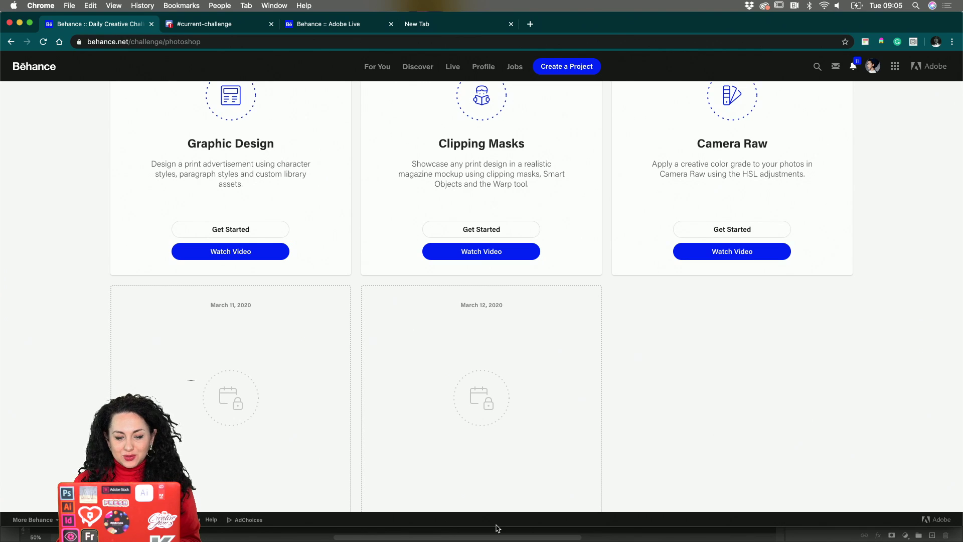
# Switch to Photoshop, preview Artboard 1 copy.jpg from the desktop, and return to the Camera Raw starter photo.
pyautogui.moveTo(448, 540)
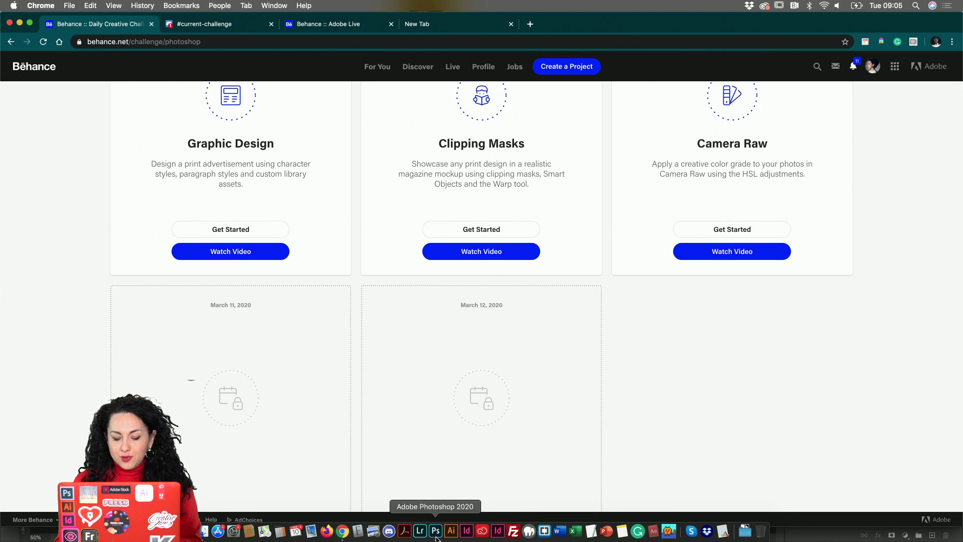
pyautogui.click(435, 532)
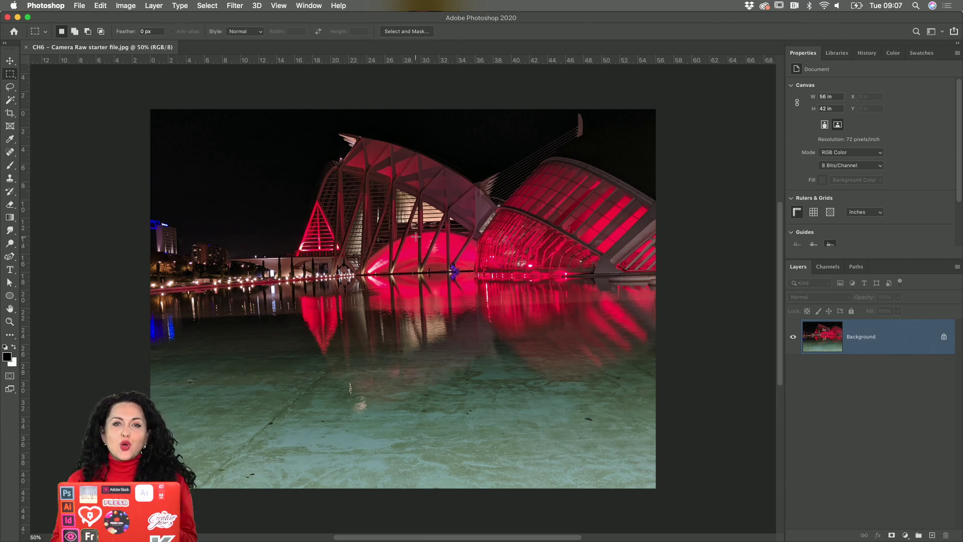
pyautogui.press('F11')
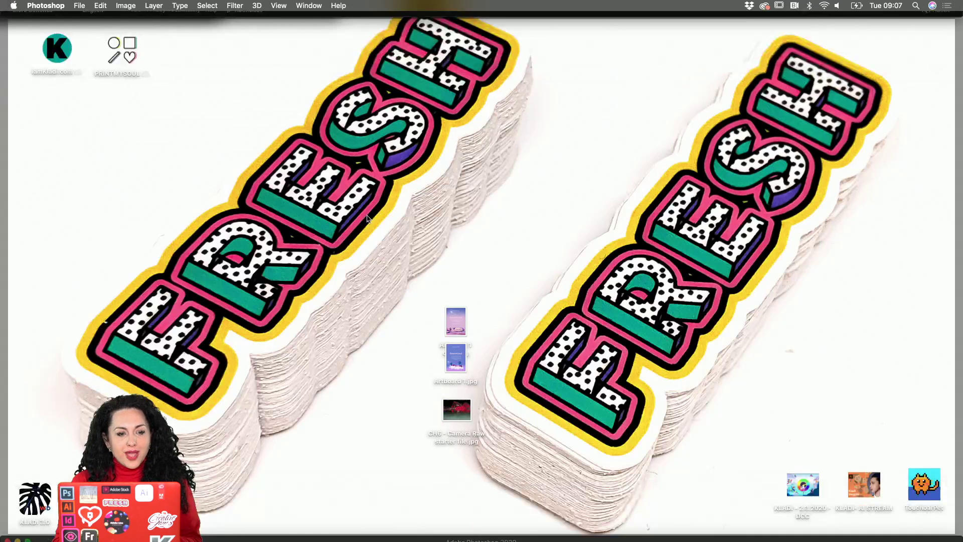
pyautogui.click(455, 358)
pyautogui.press('Return')
pyautogui.press('Return')
pyautogui.doubleClick(455, 328)
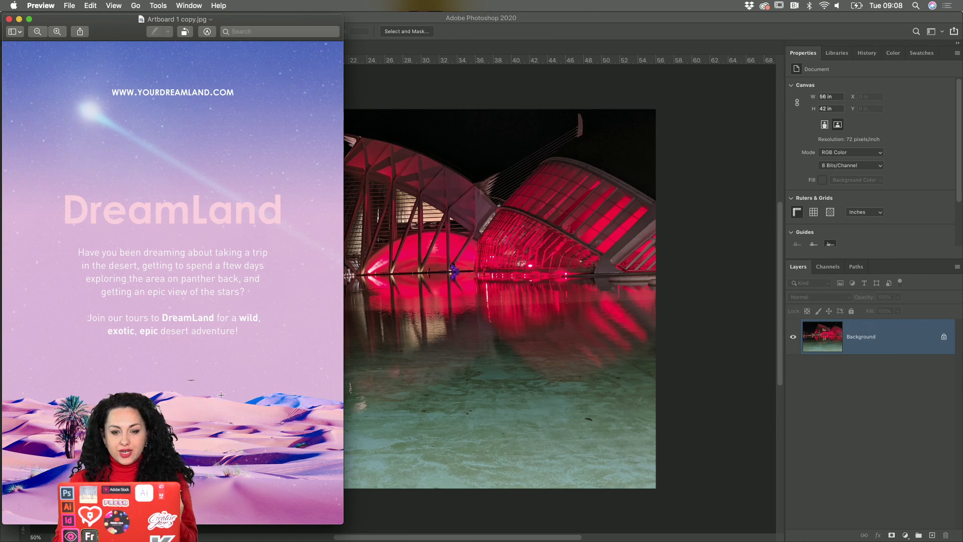
pyautogui.click(482, 325)
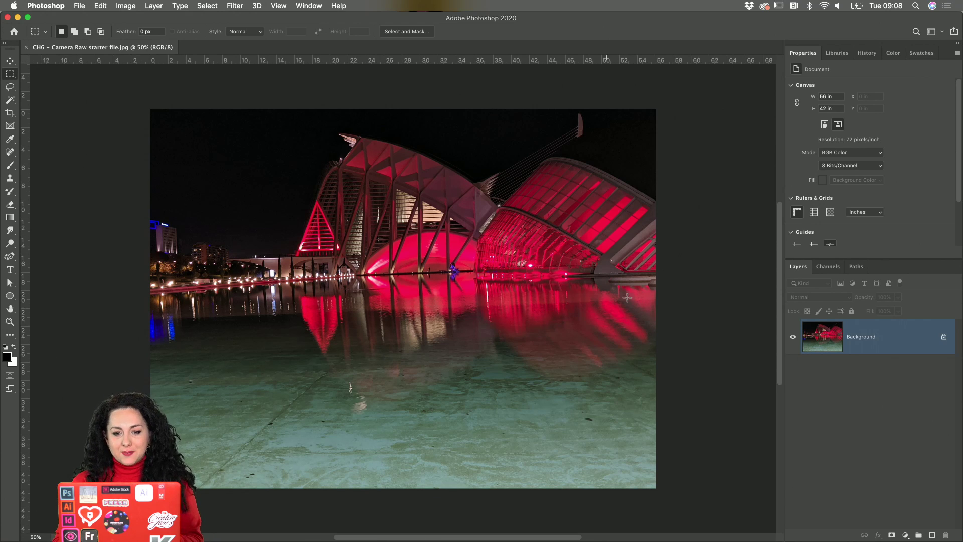
# Unlock the photo's Background layer and convert it to a smart object.
pyautogui.click(945, 338)
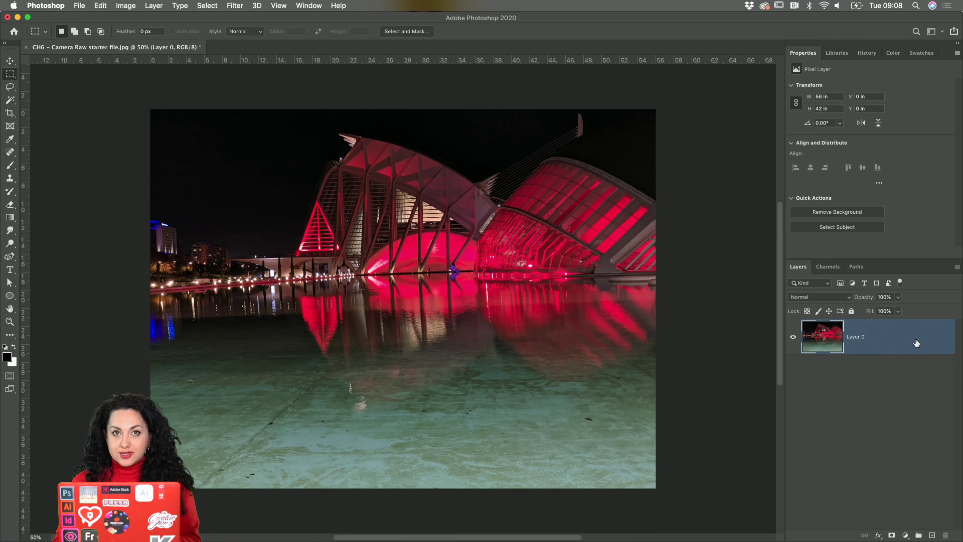
pyautogui.rightClick(917, 343)
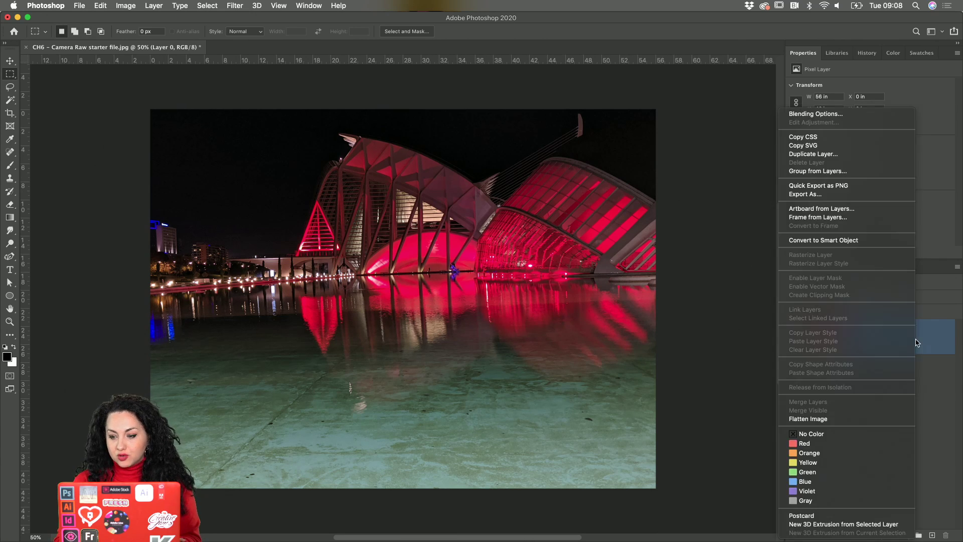
pyautogui.click(849, 241)
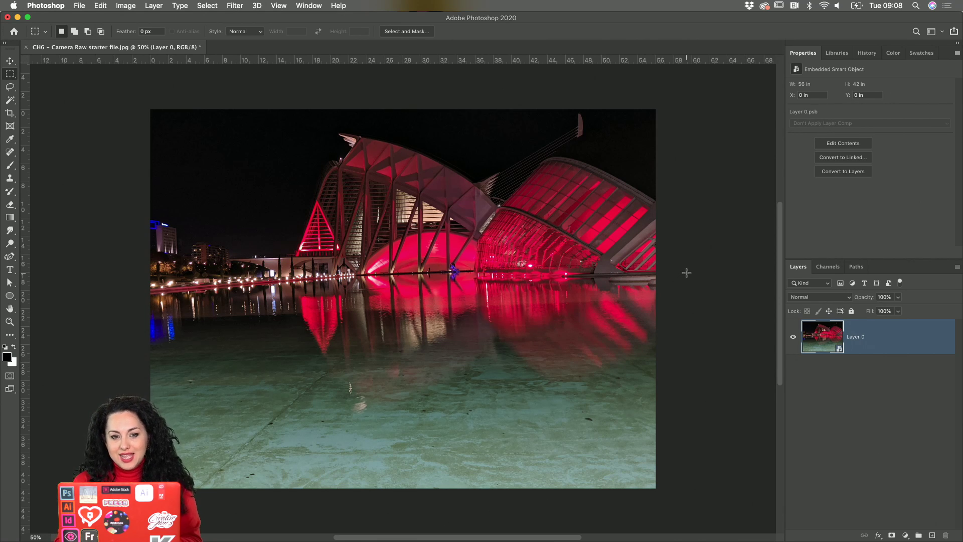
# Open the Camera Raw Filter for the smart object layer.
pyautogui.click(236, 7)
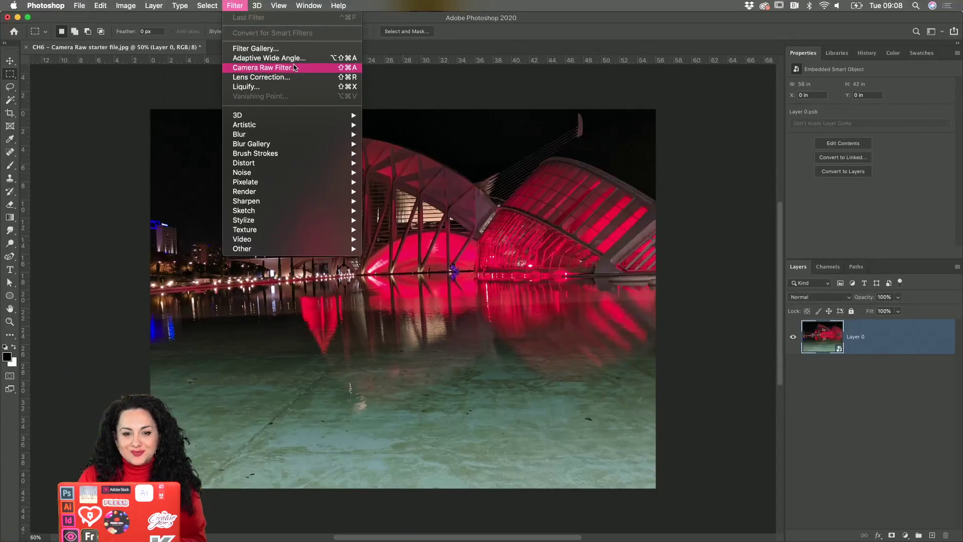
pyautogui.click(300, 72)
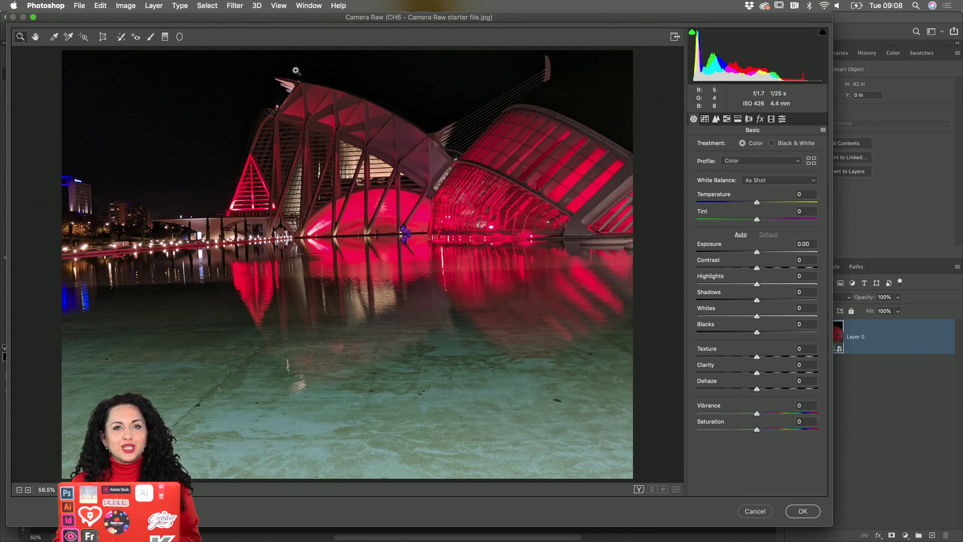
pyautogui.moveTo(834, 16); pyautogui.dragTo(962, 15)
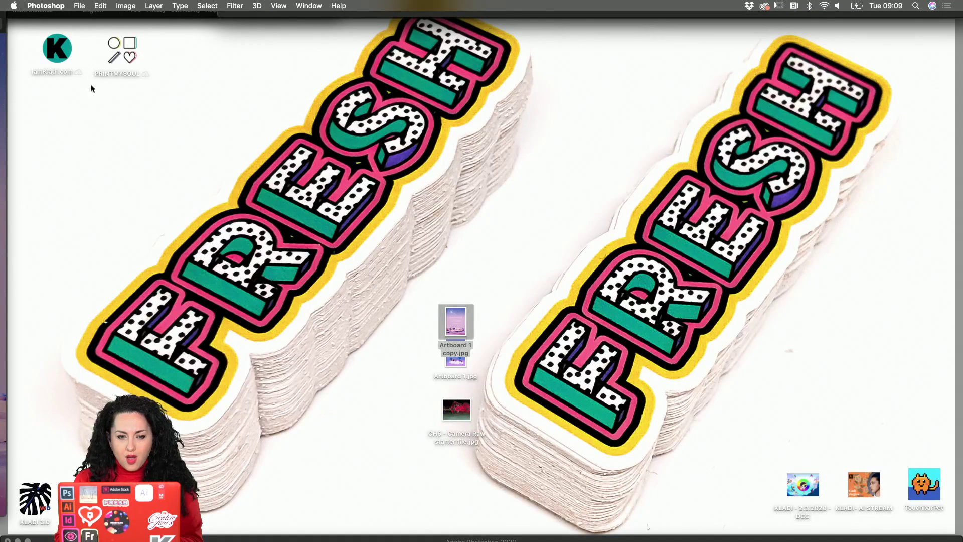
# Reposition the CH6 - Camera Raw starter file.jpg icon on the desktop, and switch to the Discord current-challenge channel in Chrome.
pyautogui.press('super+Tab')
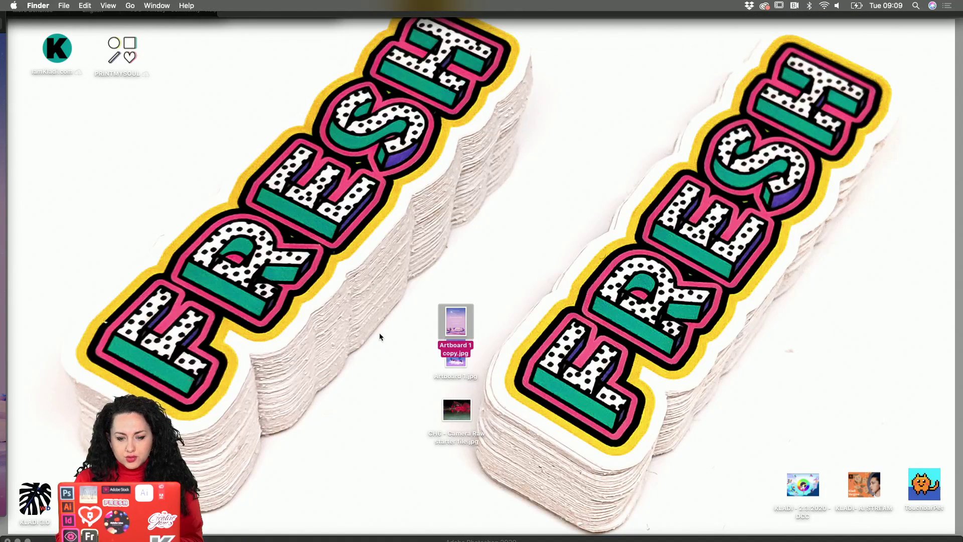
pyautogui.moveTo(461, 417); pyautogui.dragTo(495, 419)
pyautogui.moveTo(395, 538)
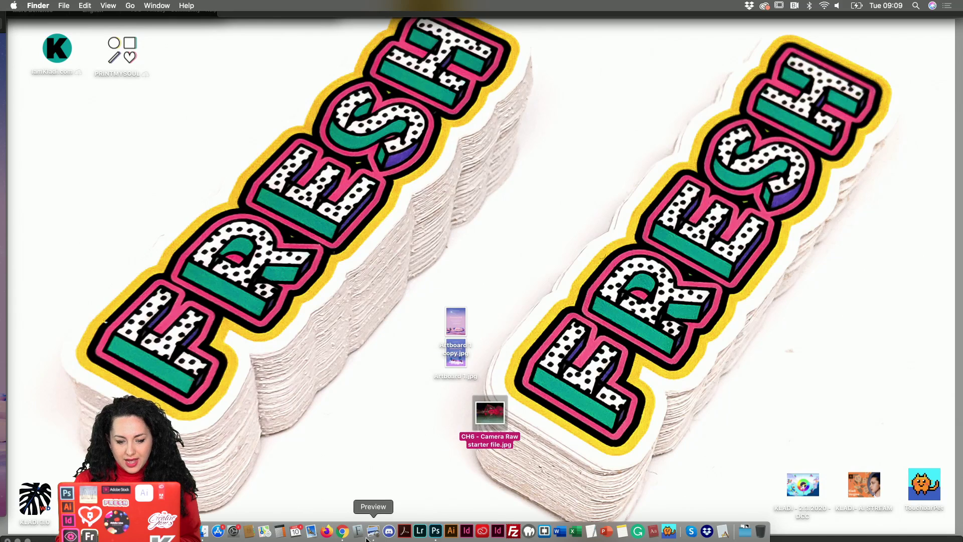
pyautogui.click(342, 531)
pyautogui.click(190, 24)
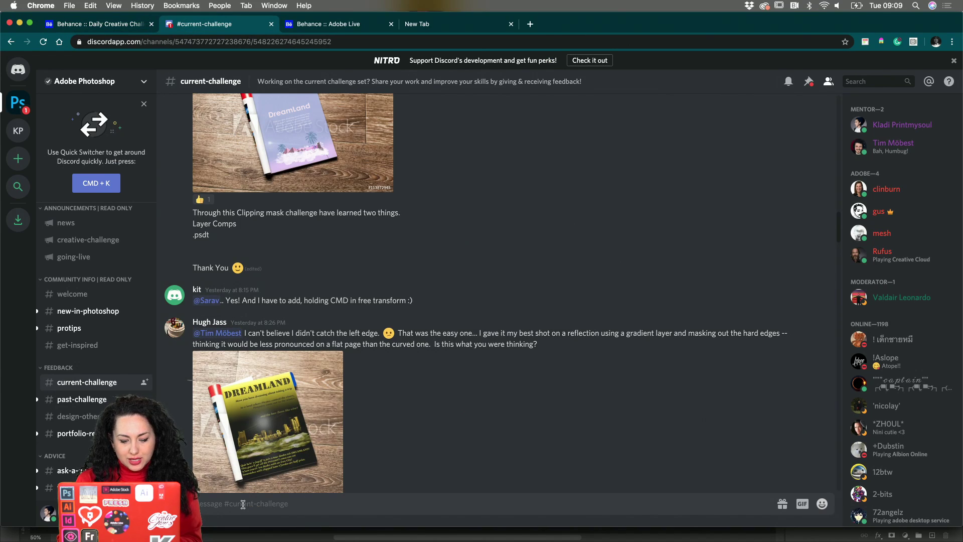
# Upload CH6 - Camera Raw starter file.jpg to the channel with the comment "Starter file fell free to use", and switch back to Photoshop.
pyautogui.write('Starter file')
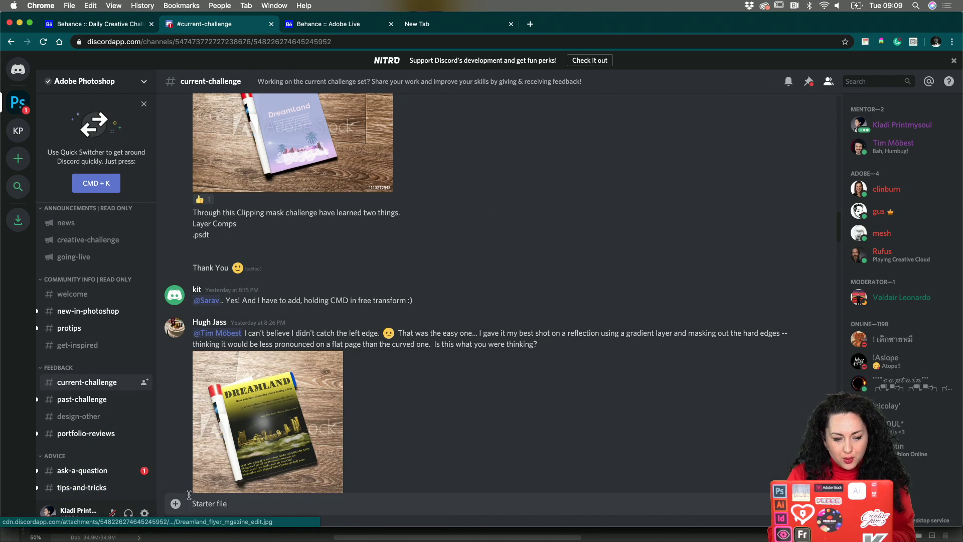
pyautogui.click(177, 504)
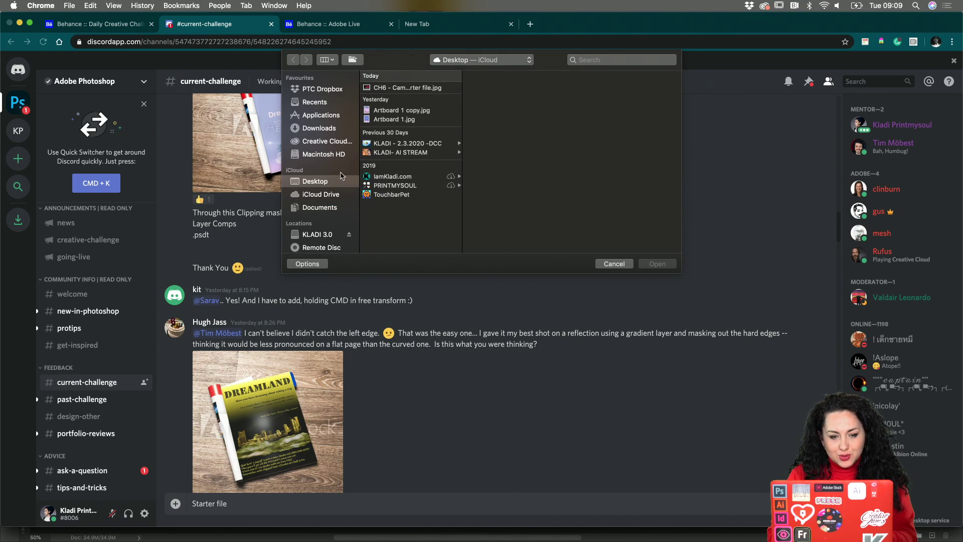
pyautogui.click(389, 88)
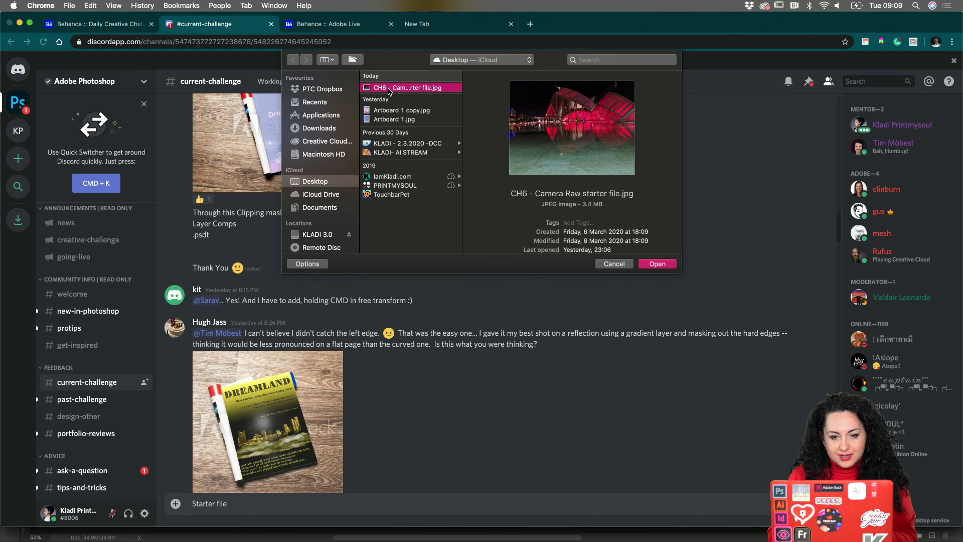
pyautogui.click(656, 264)
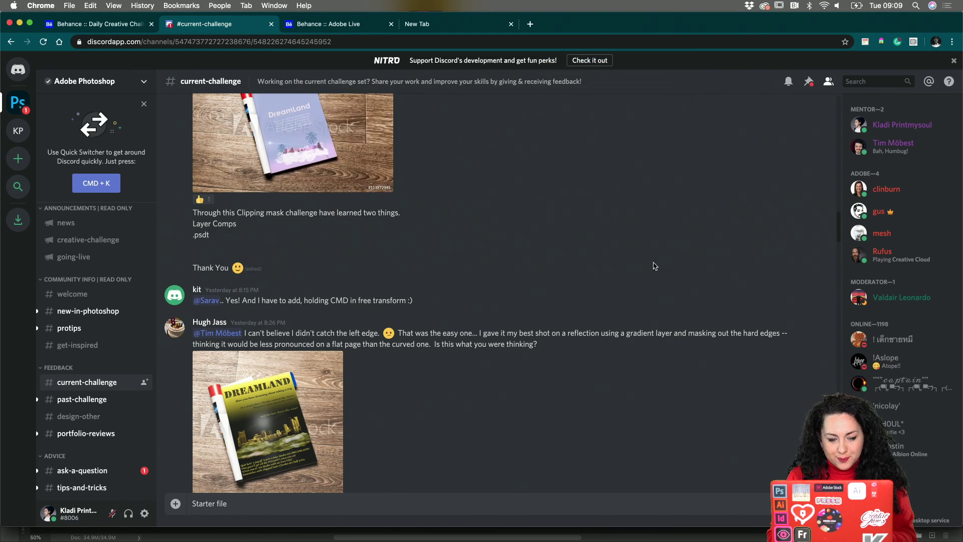
pyautogui.write('fell free to ')
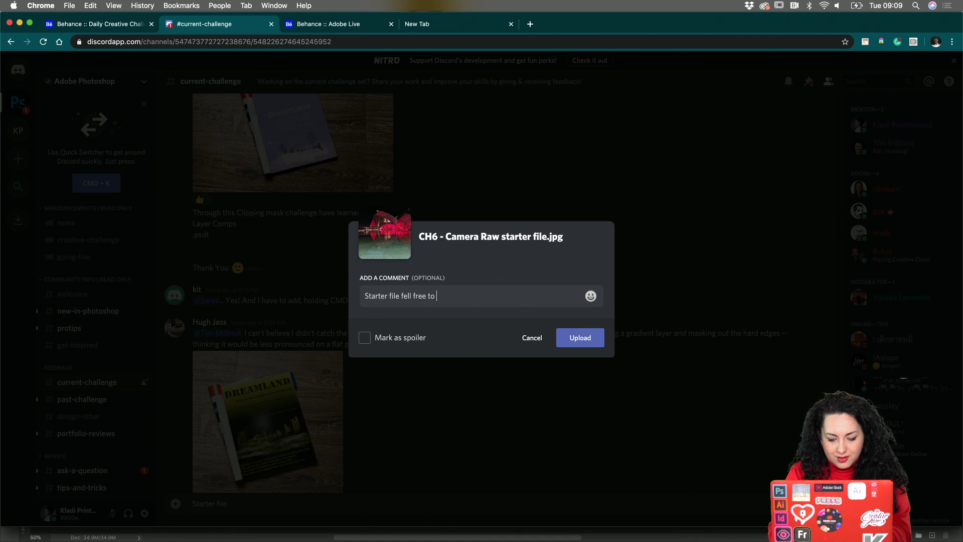
pyautogui.write('use')
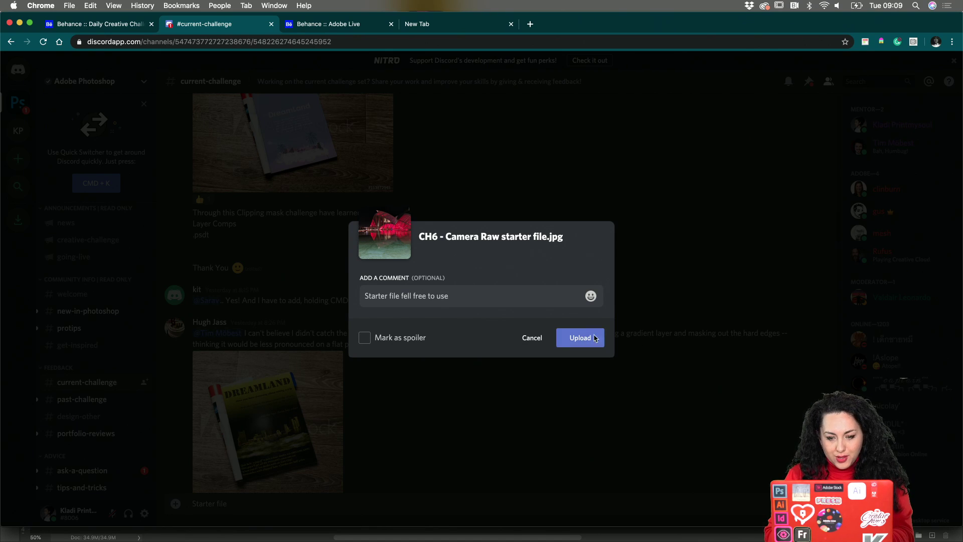
pyautogui.click(591, 337)
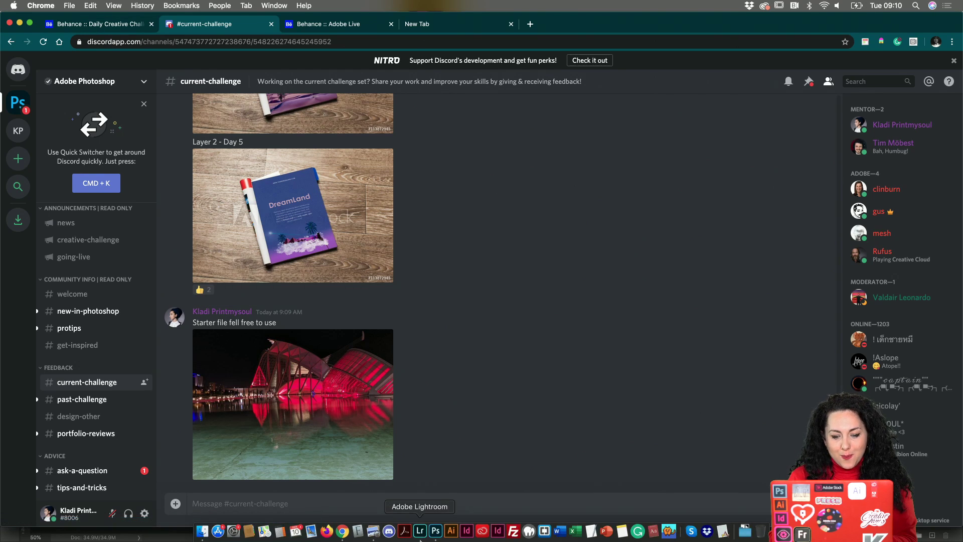
pyautogui.click(436, 532)
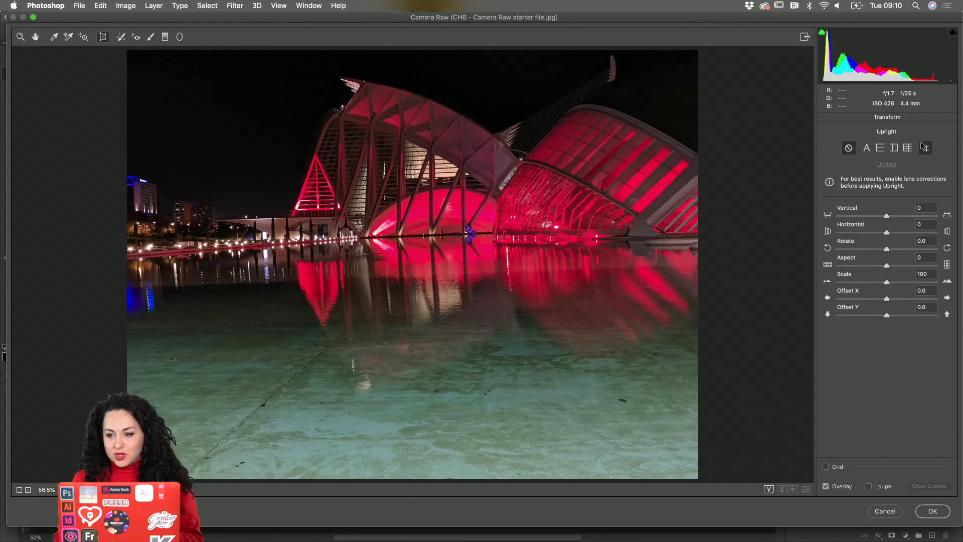
# Try straightening the photo with two horizontal and two vertical Guided Upright guides, comparing with Auto and refining the bridge and tower guides.
pyautogui.click(923, 147)
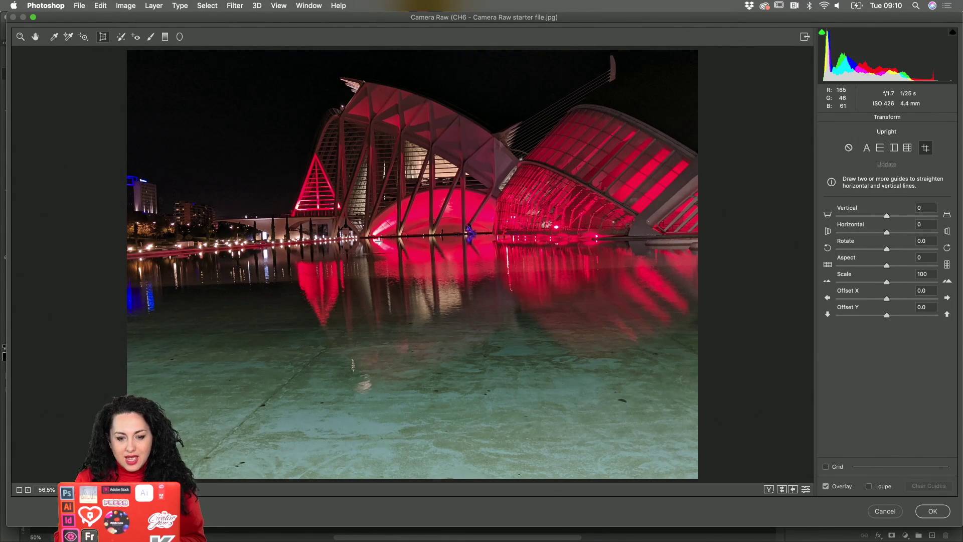
pyautogui.moveTo(365, 238); pyautogui.dragTo(497, 233)
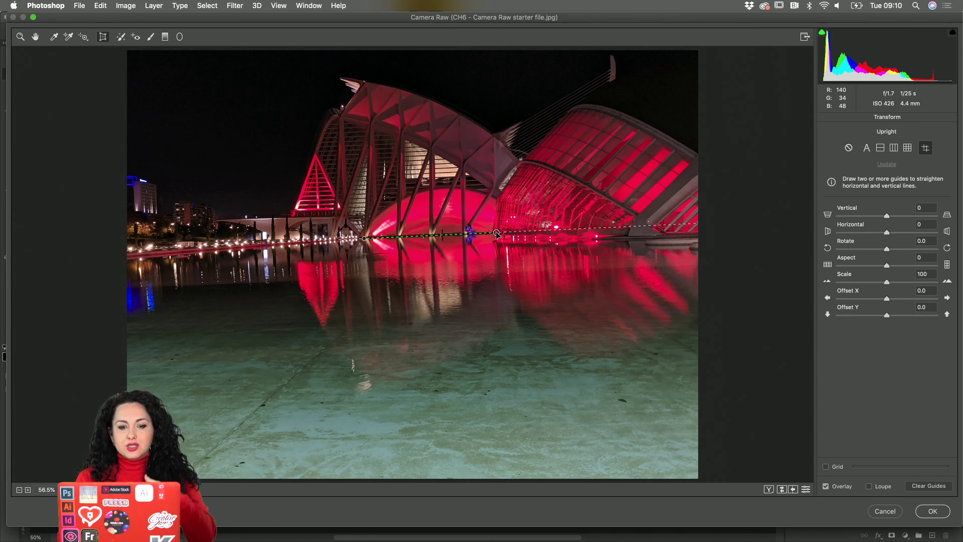
pyautogui.moveTo(345, 121); pyautogui.dragTo(351, 249)
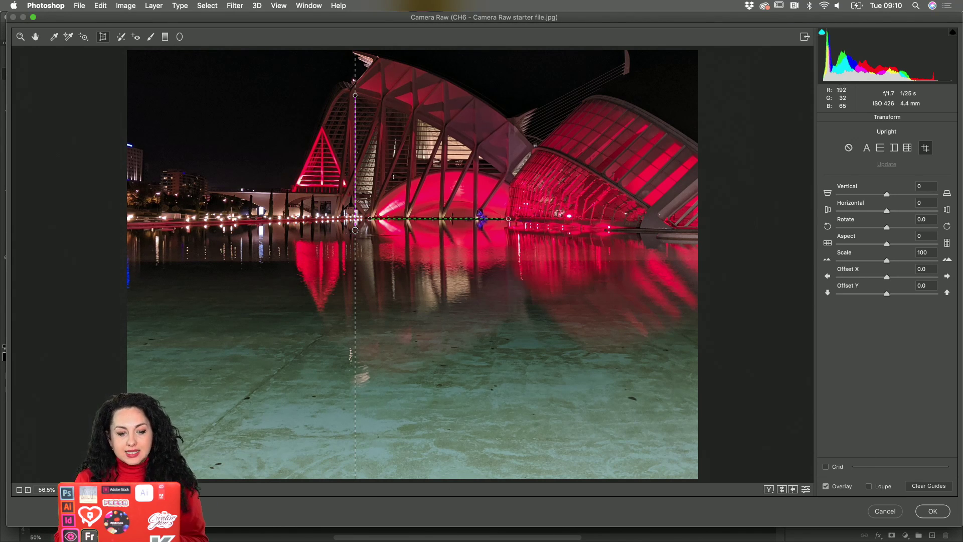
pyautogui.moveTo(180, 171); pyautogui.dragTo(175, 212)
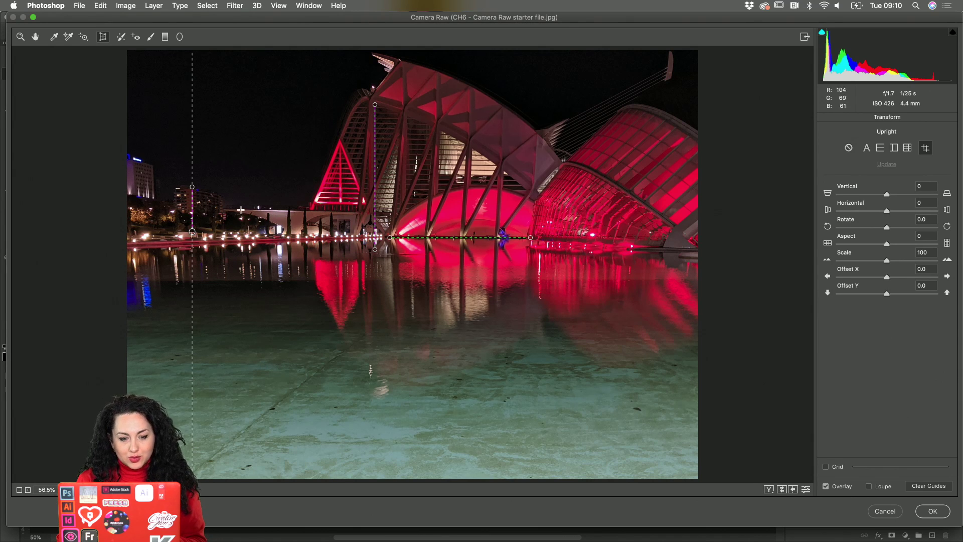
pyautogui.moveTo(229, 208); pyautogui.dragTo(310, 205)
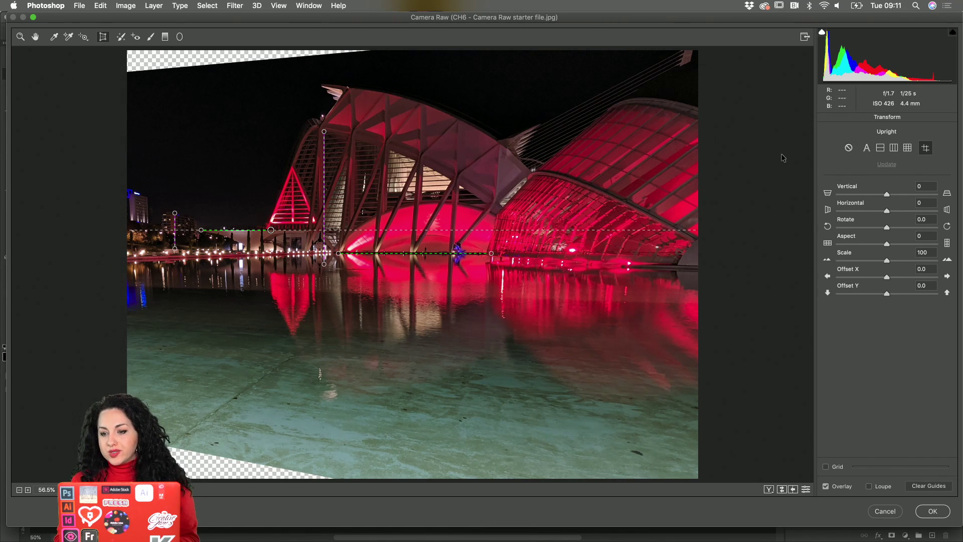
pyautogui.click(868, 149)
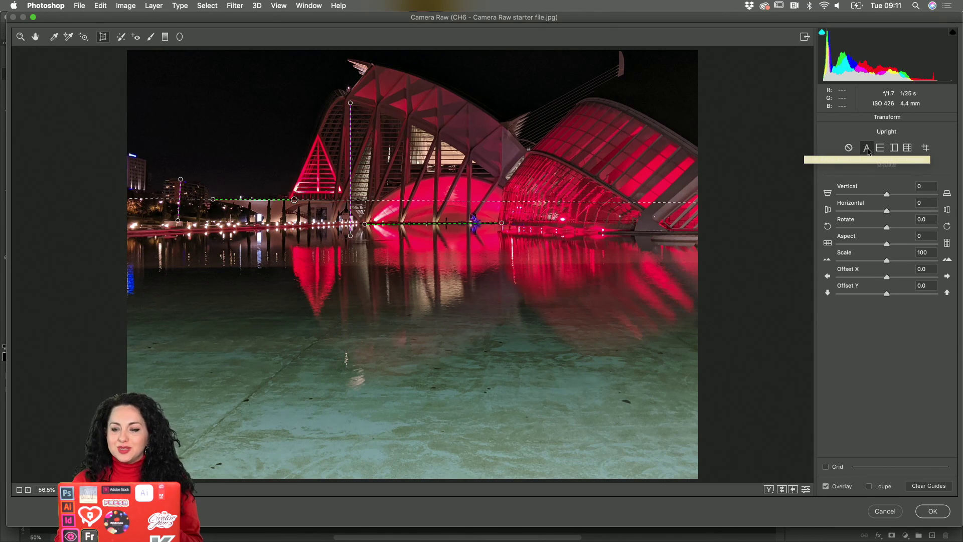
pyautogui.click(926, 149)
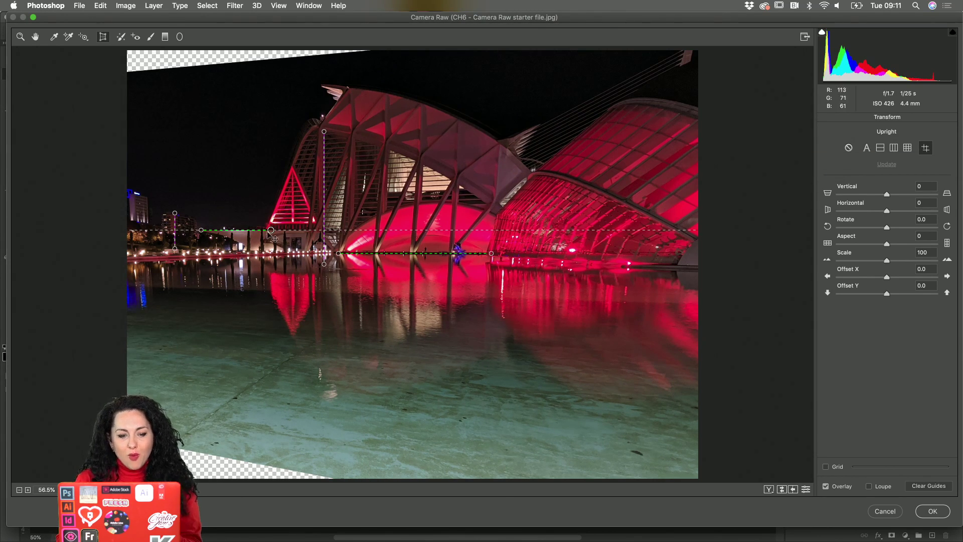
pyautogui.moveTo(271, 231); pyautogui.dragTo(302, 230)
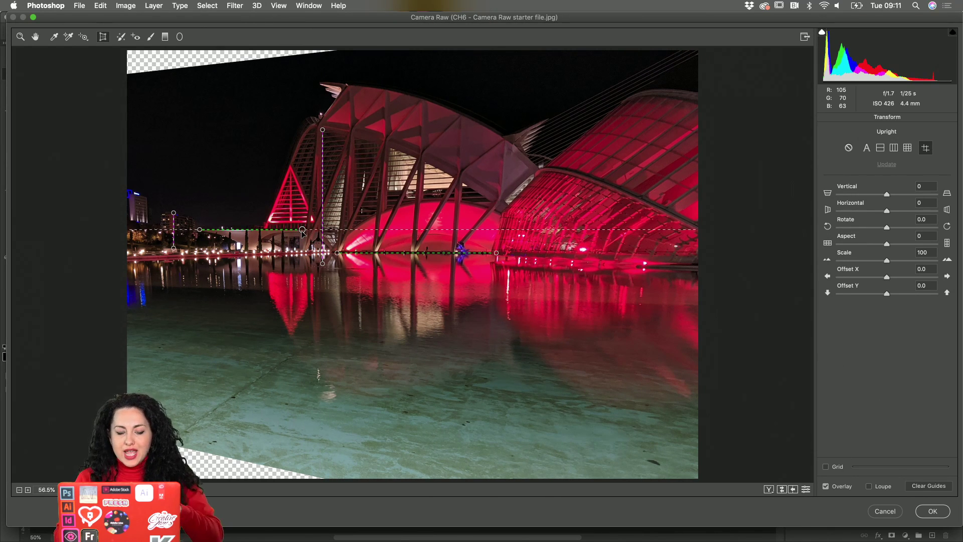
pyautogui.moveTo(322, 130); pyautogui.dragTo(323, 126)
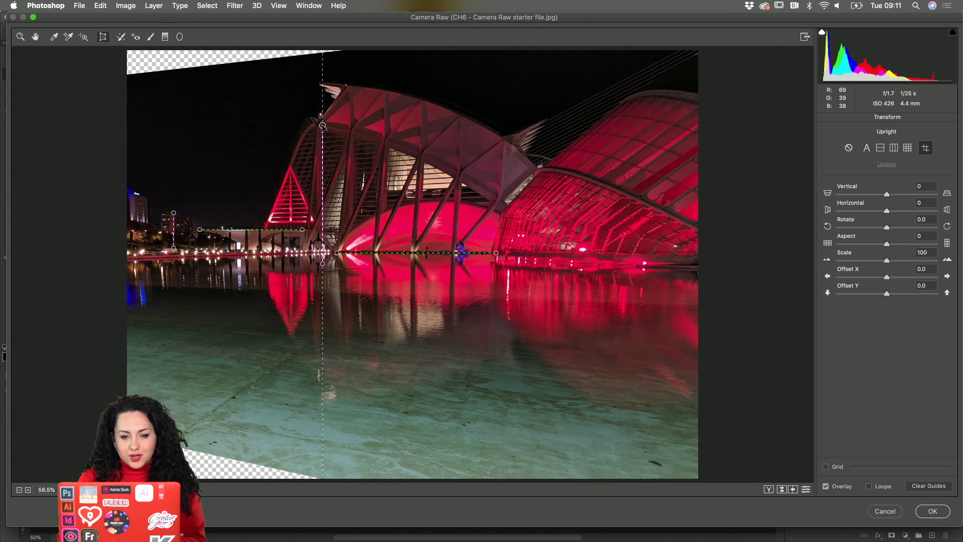
# Apply the Auto Upright correction to the photo and return to the Basic adjustments.
pyautogui.click(866, 148)
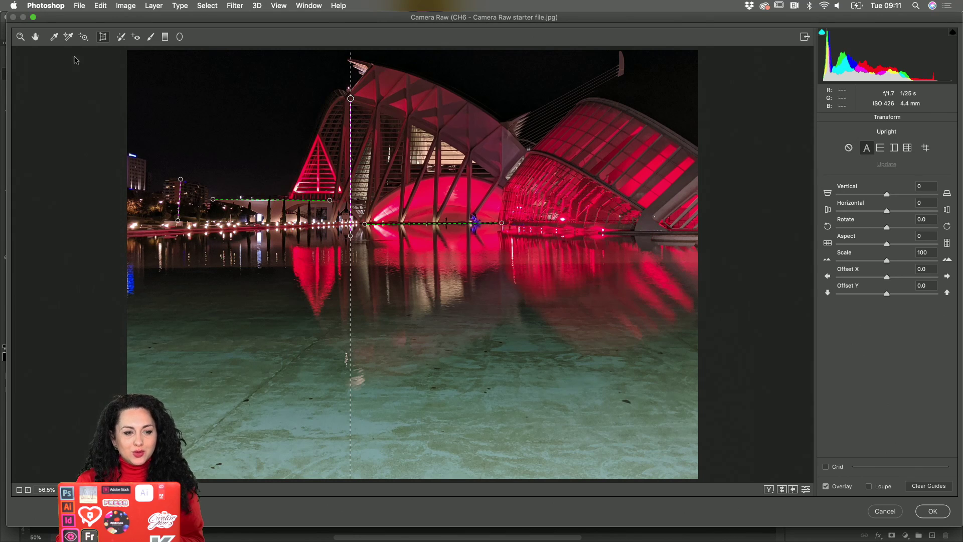
pyautogui.click(21, 38)
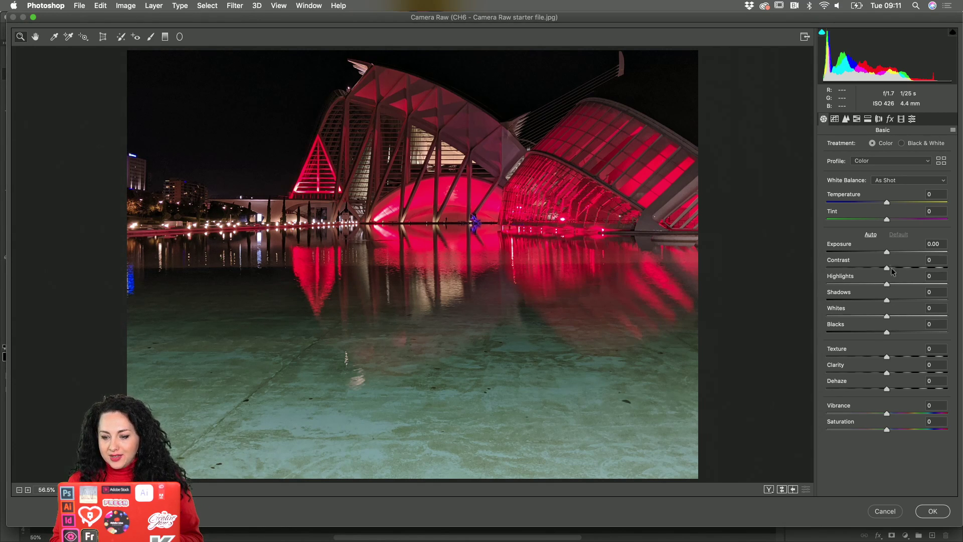
# Set the Basic adjustments to Highlights -58, Shadows -80, Texture +43 and Dehaze +52.
pyautogui.moveTo(885, 298); pyautogui.dragTo(842, 305)
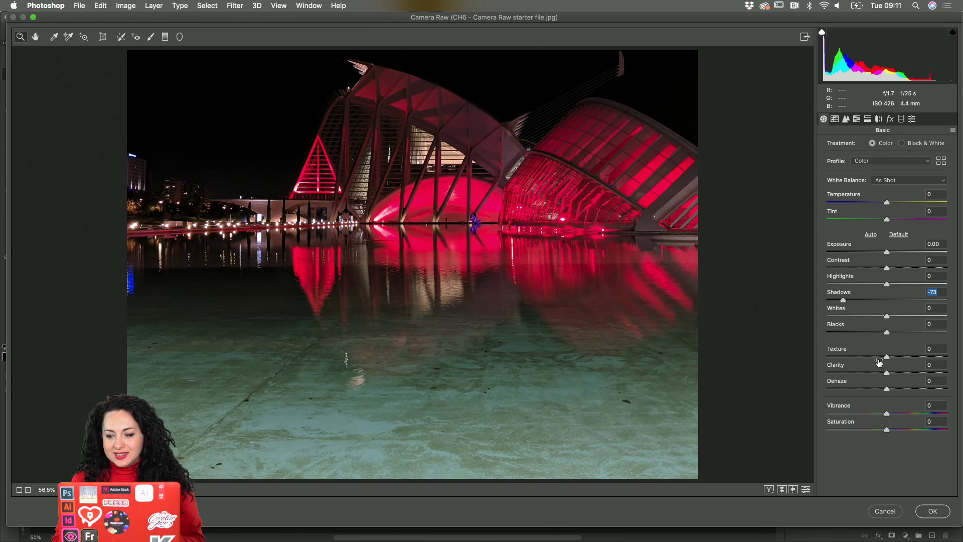
pyautogui.moveTo(889, 358); pyautogui.dragTo(913, 355)
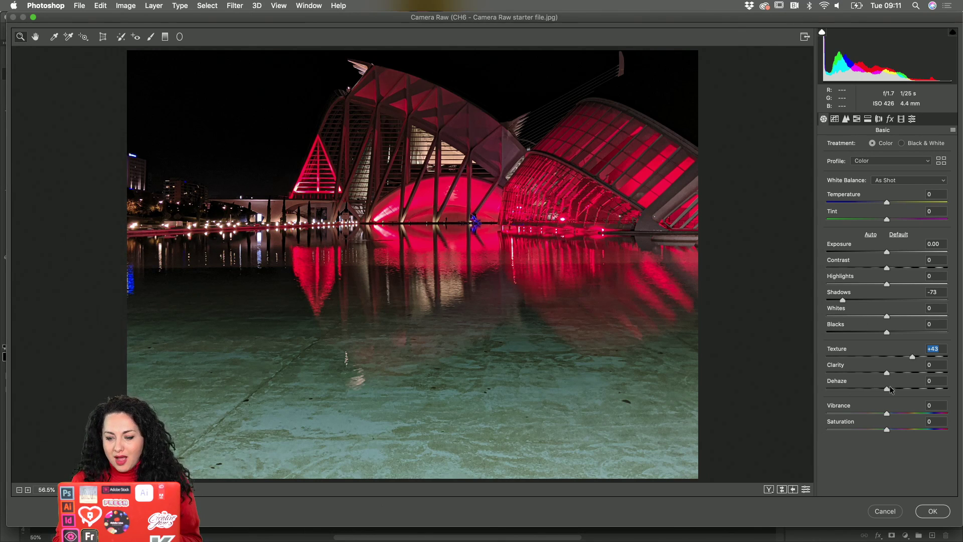
pyautogui.moveTo(888, 389); pyautogui.dragTo(916, 390)
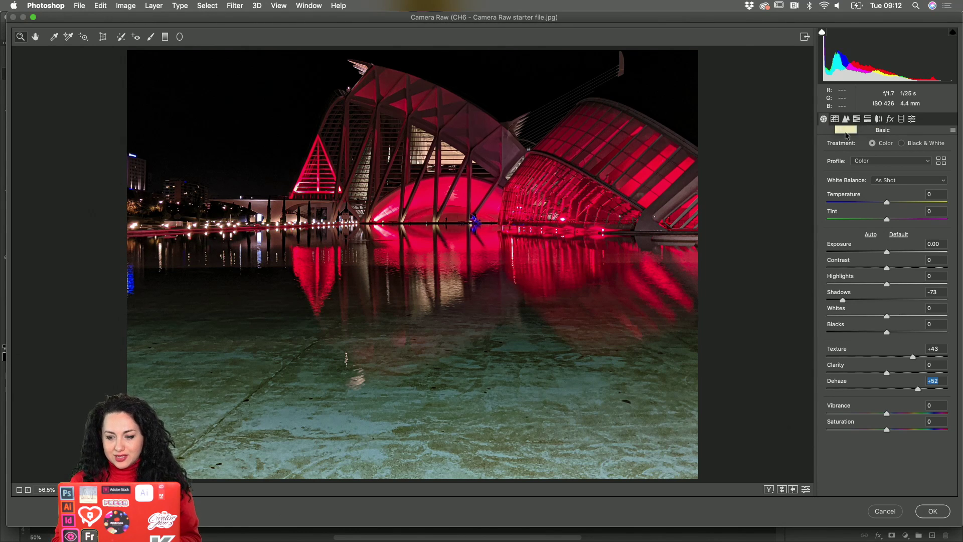
pyautogui.moveTo(843, 300)
pyautogui.mouseDown()
pyautogui.moveTo(875, 285)
pyautogui.moveTo(851, 288)
pyautogui.mouseUp()
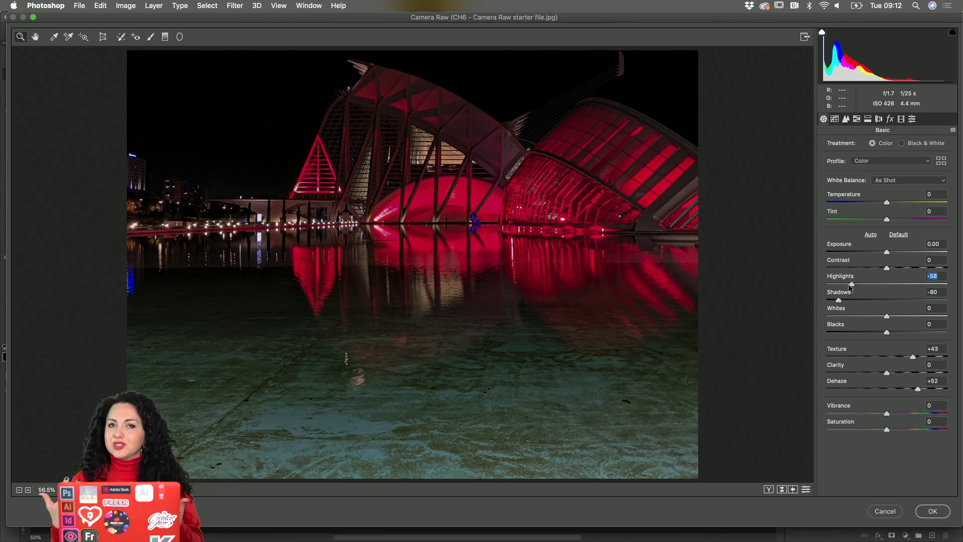
# Try shifting the Reds hue in the HSL Adjustments and reset it to its default.
pyautogui.click(857, 119)
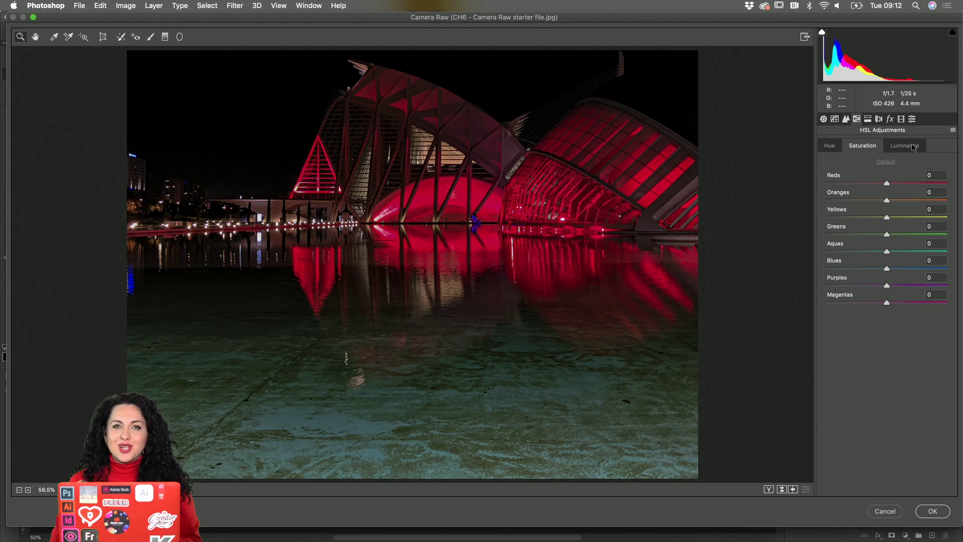
pyautogui.click(827, 149)
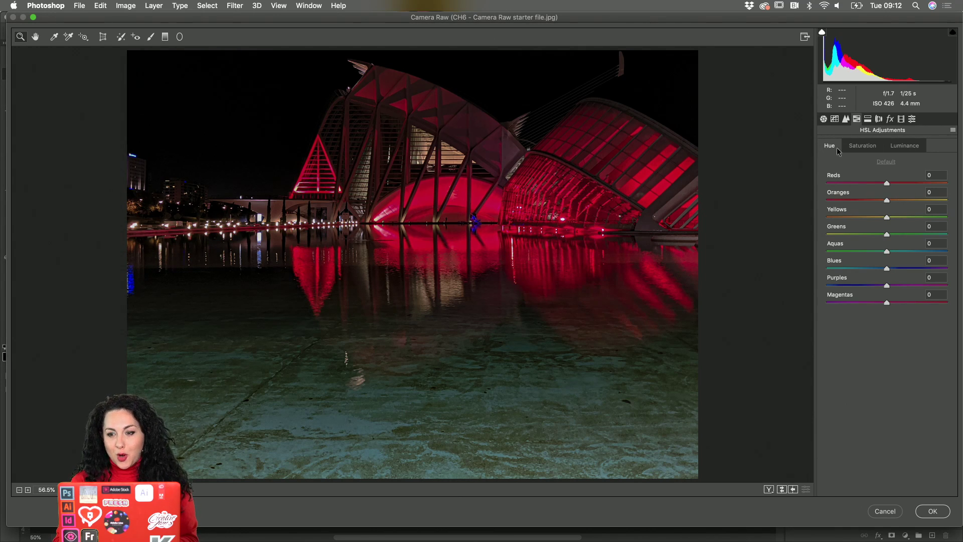
pyautogui.moveTo(887, 183)
pyautogui.mouseDown()
pyautogui.moveTo(918, 184)
pyautogui.moveTo(831, 183)
pyautogui.moveTo(881, 184)
pyautogui.mouseUp()
pyautogui.doubleClick(881, 184)
# Set the Reds saturation to +4 and the Reds luminance to +1 in the HSL Adjustments.
pyautogui.click(859, 146)
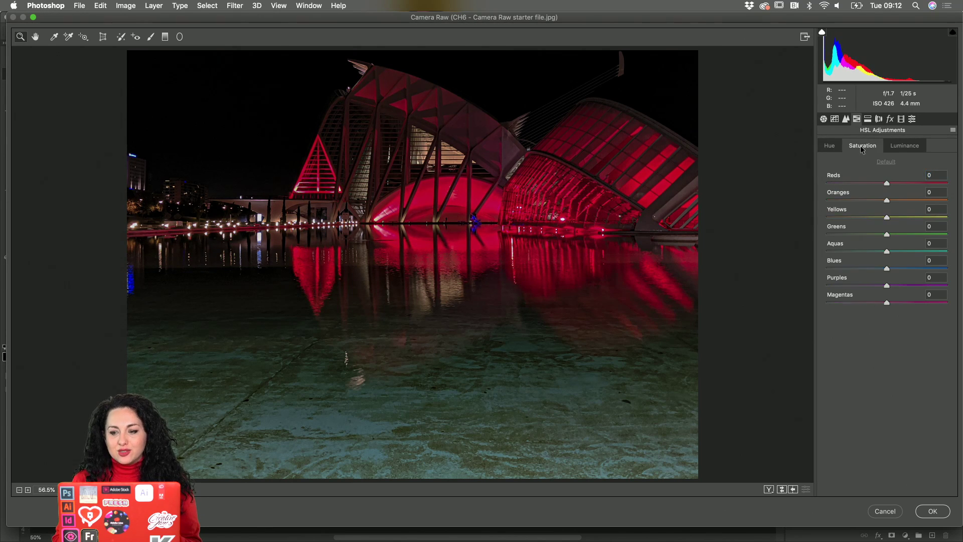
pyautogui.moveTo(887, 184); pyautogui.dragTo(927, 183)
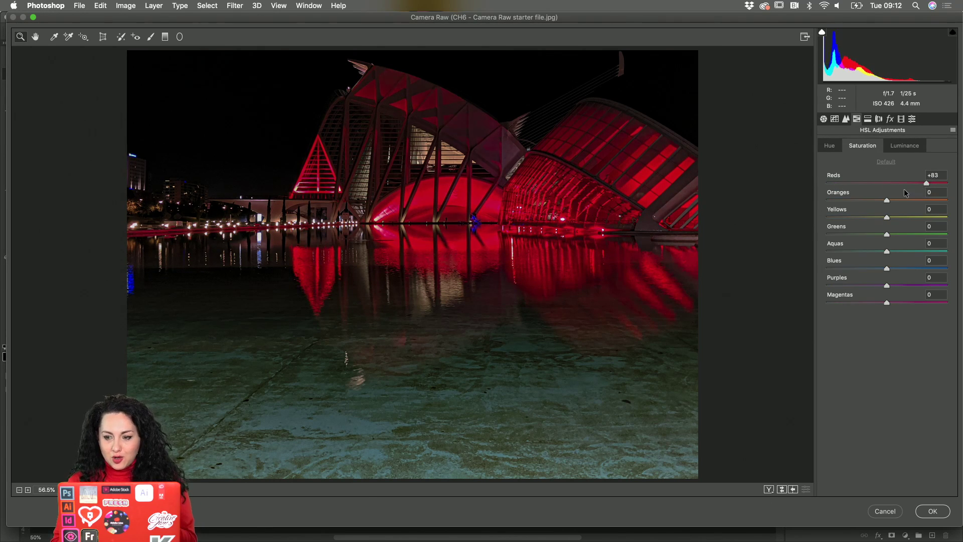
pyautogui.click(898, 146)
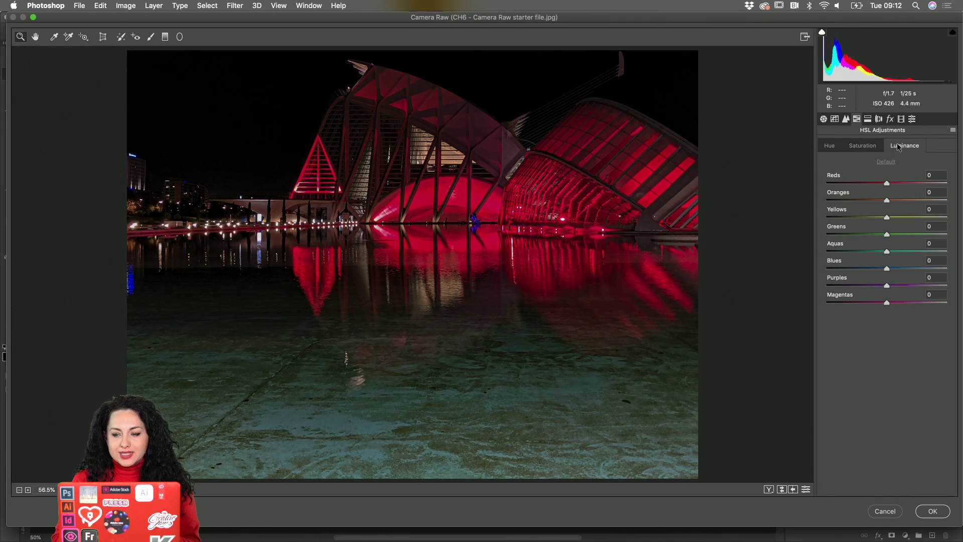
pyautogui.moveTo(887, 184)
pyautogui.mouseDown()
pyautogui.moveTo(937, 183)
pyautogui.moveTo(833, 197)
pyautogui.moveTo(887, 186)
pyautogui.mouseUp()
# Desaturate the Oranges, Yellows, Greens, Aquas and Blues to -100 each in the HSL saturation adjustments.
pyautogui.click(859, 147)
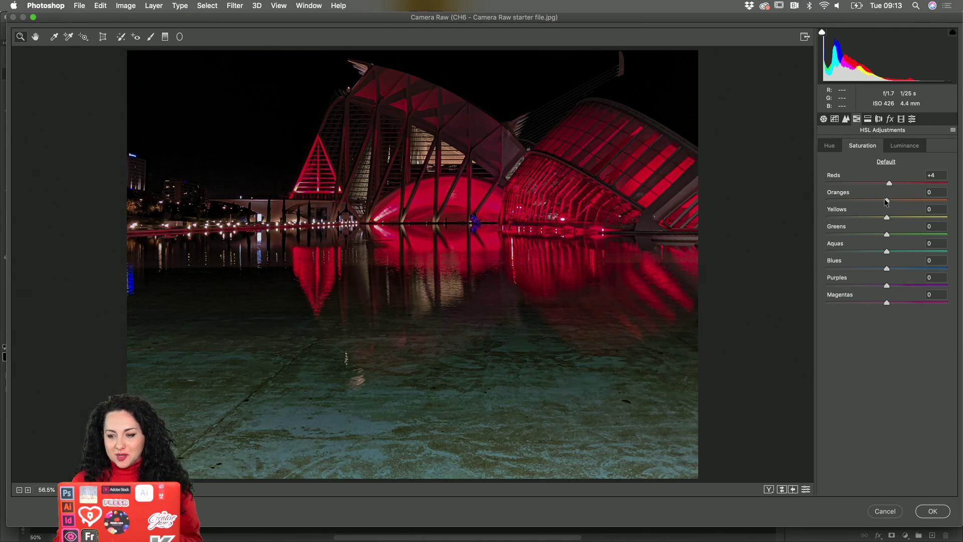
pyautogui.moveTo(887, 201); pyautogui.dragTo(532, 256)
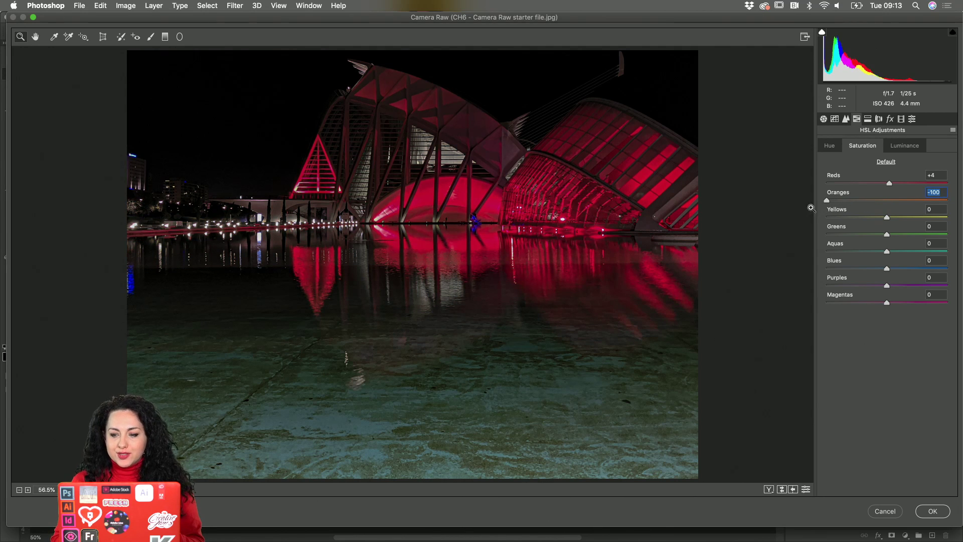
pyautogui.moveTo(889, 219); pyautogui.dragTo(827, 218)
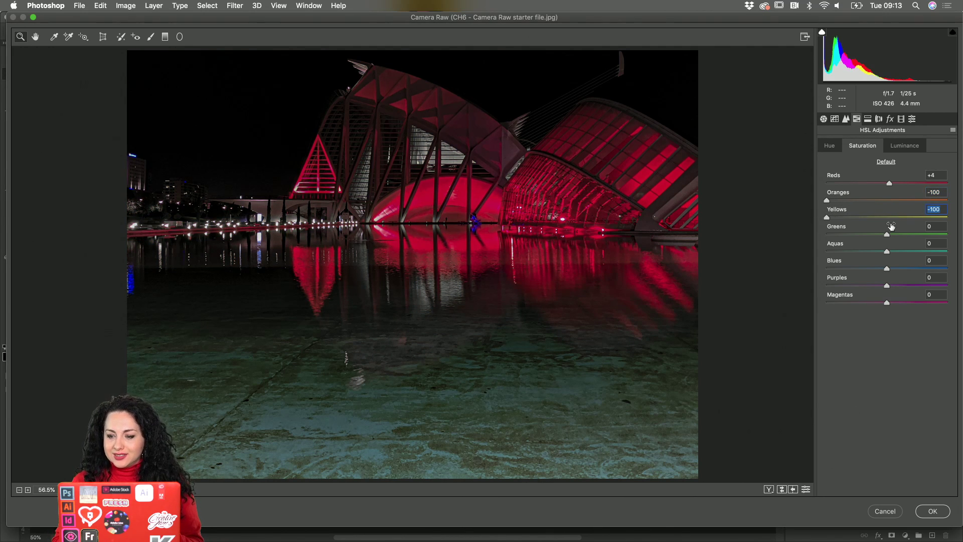
pyautogui.moveTo(887, 235); pyautogui.dragTo(827, 235)
pyautogui.moveTo(887, 251); pyautogui.dragTo(826, 261)
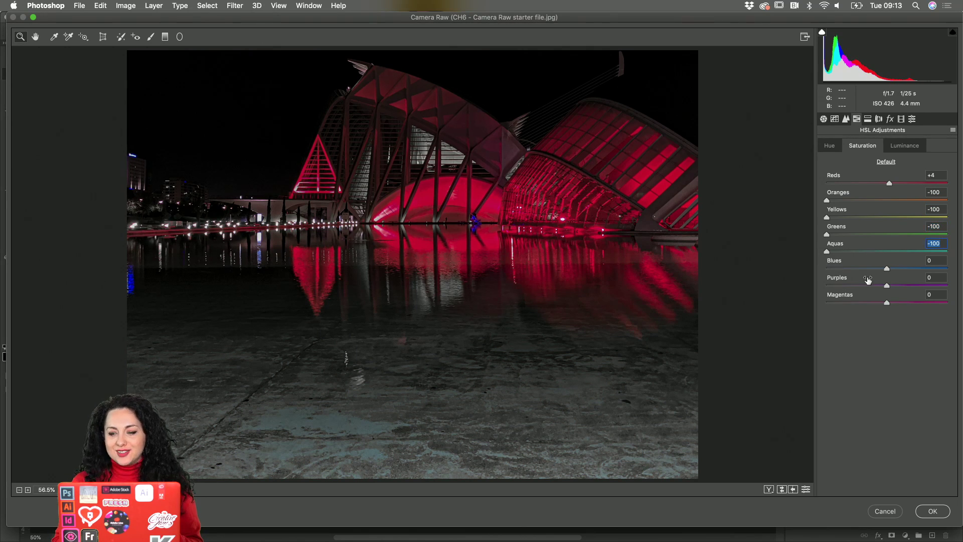
pyautogui.moveTo(888, 269); pyautogui.dragTo(815, 280)
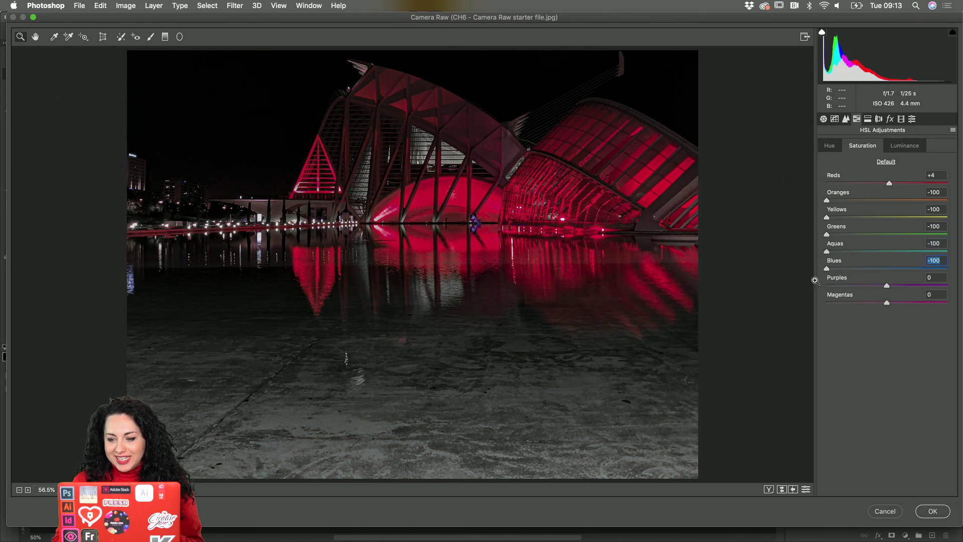
pyautogui.click(826, 200)
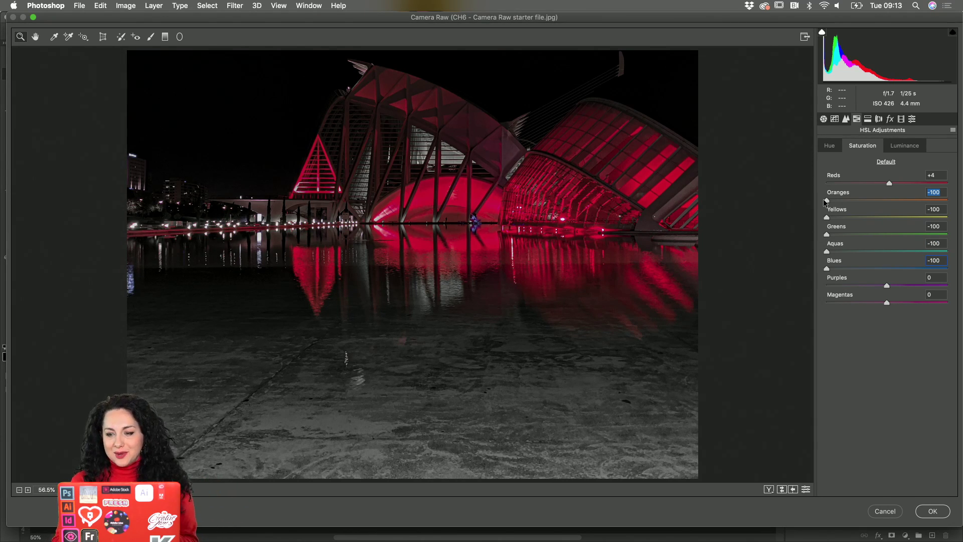
# Lower the luminance of the Oranges, Yellows, Greens, Aquas and Blues to -100 each in the HSL Adjustments.
pyautogui.click(903, 146)
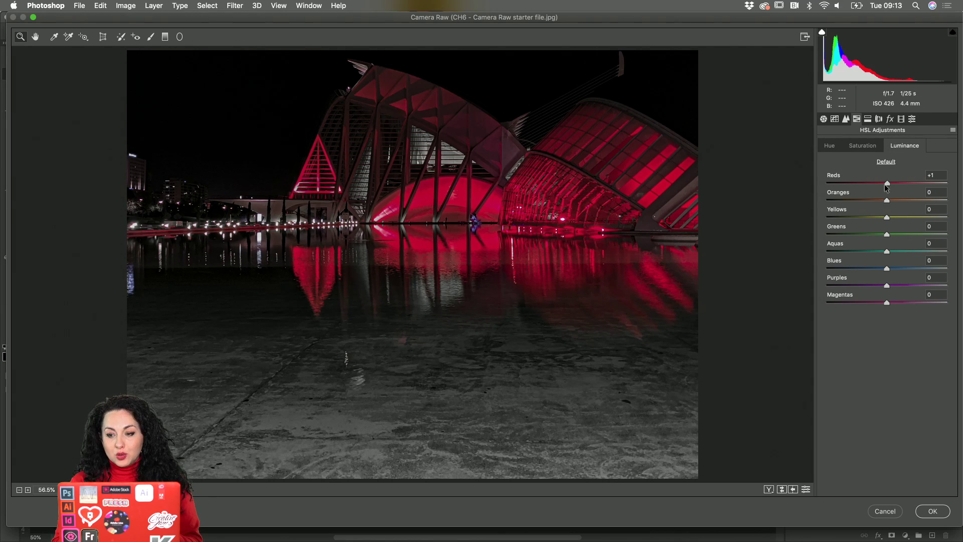
pyautogui.click(861, 146)
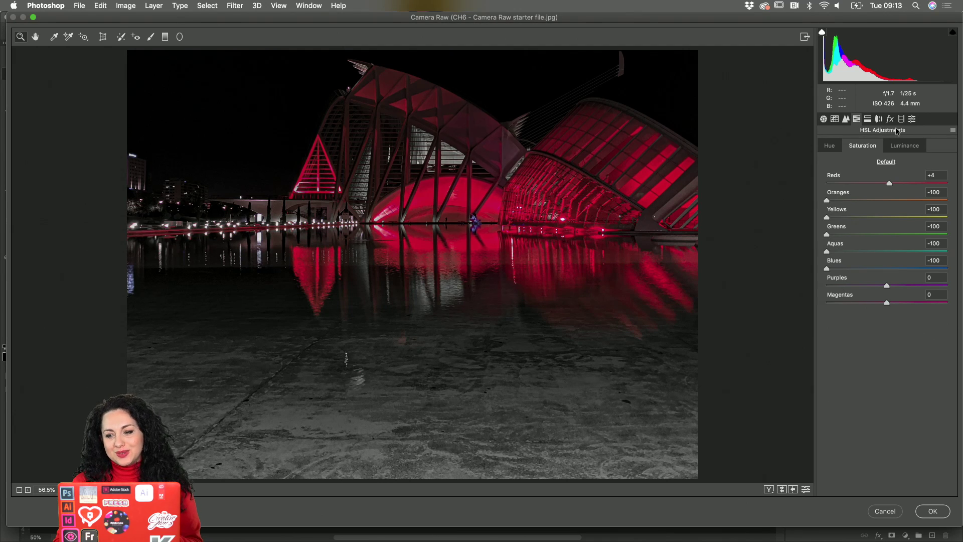
pyautogui.click(903, 146)
pyautogui.click(889, 201)
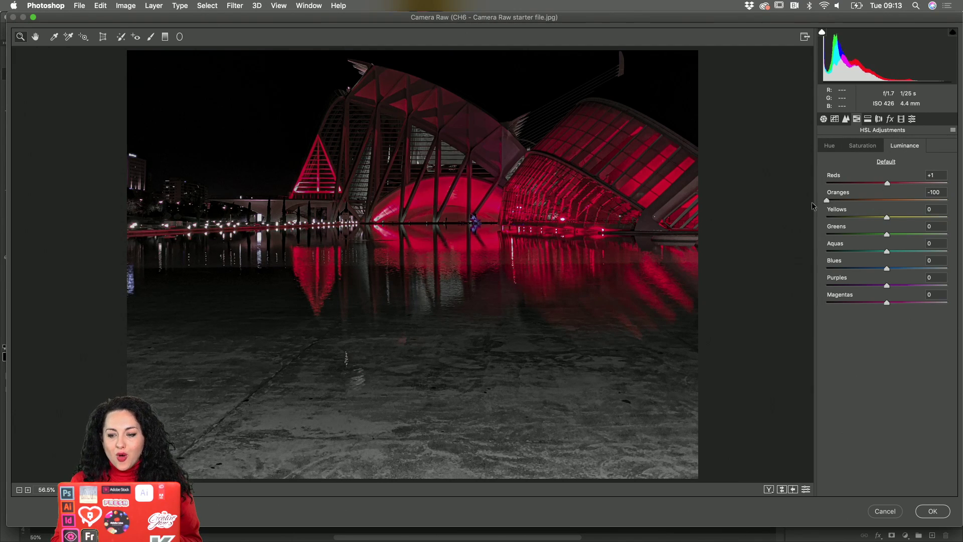
pyautogui.moveTo(887, 217); pyautogui.dragTo(815, 215)
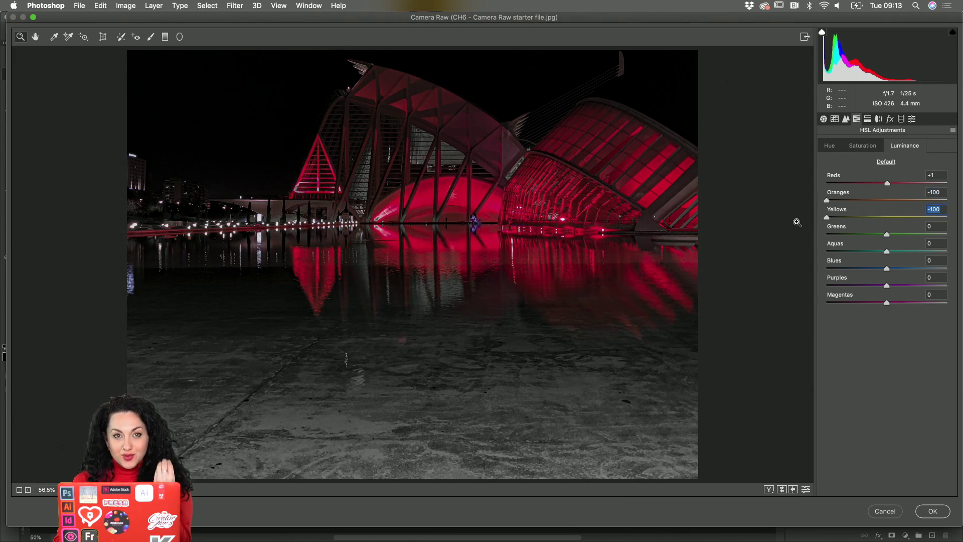
pyautogui.moveTo(887, 234); pyautogui.dragTo(816, 250)
pyautogui.moveTo(886, 251); pyautogui.dragTo(803, 253)
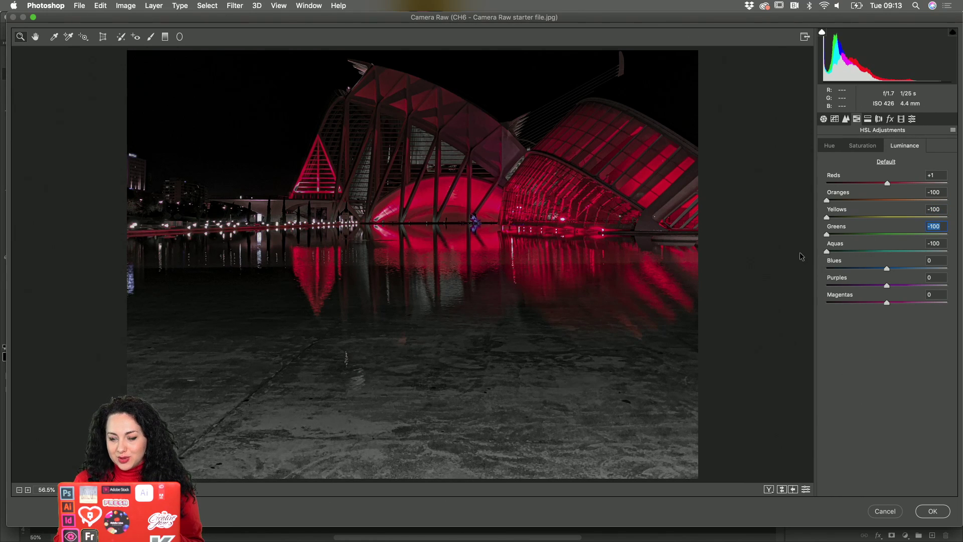
pyautogui.moveTo(887, 268); pyautogui.dragTo(812, 268)
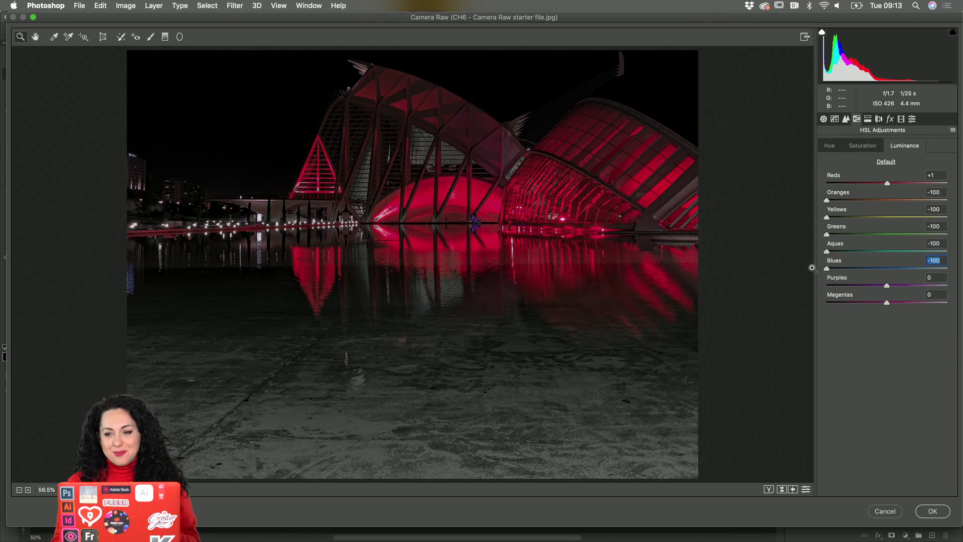
# Tint the shadows blue with Split Toning, using a Shadows Hue of 227 and Saturation of 57.
pyautogui.click(869, 119)
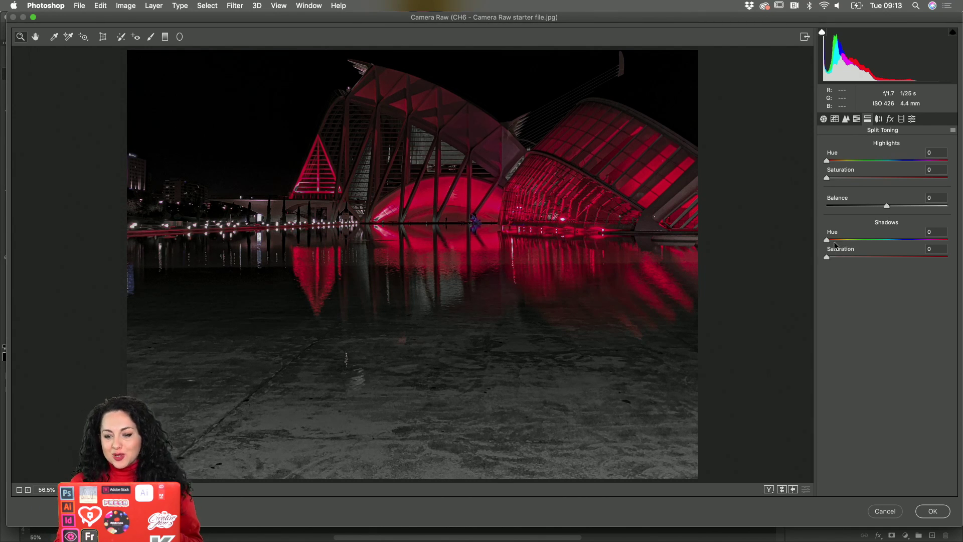
pyautogui.moveTo(827, 240); pyautogui.dragTo(900, 241)
pyautogui.moveTo(827, 259); pyautogui.dragTo(902, 240)
pyautogui.click(893, 257)
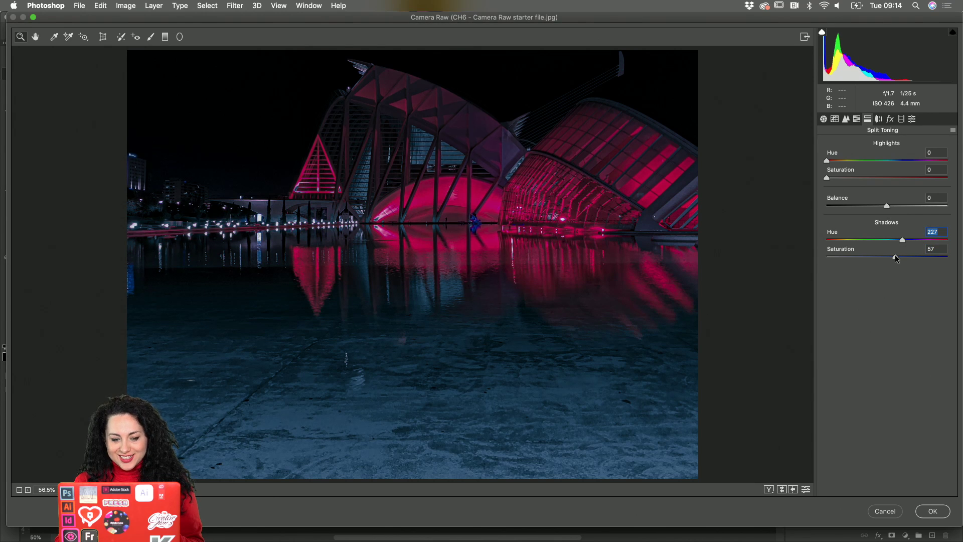
pyautogui.click(896, 256)
pyautogui.click(903, 240)
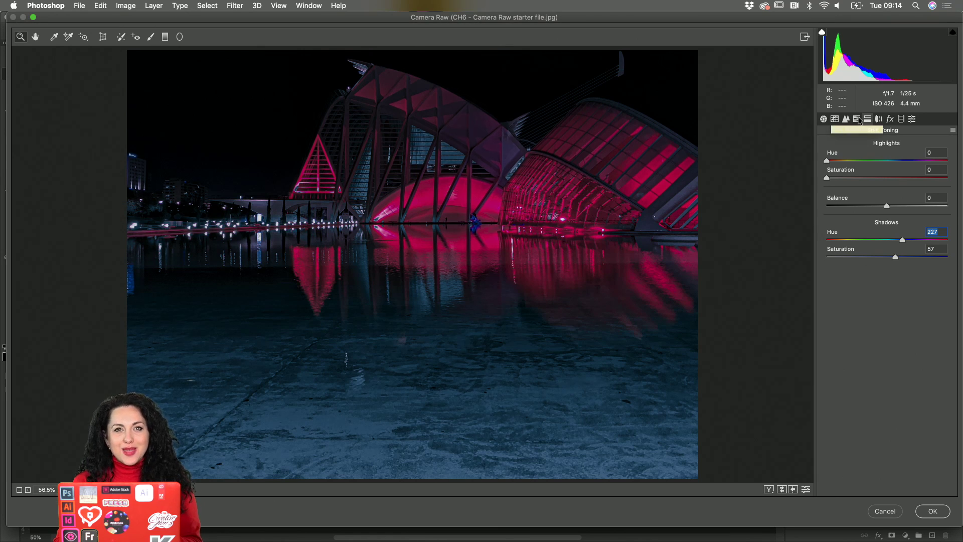
# Shift the HSL hues to Reds -95, Purples +59 and Magentas -78 to turn the building pink.
pyautogui.click(857, 119)
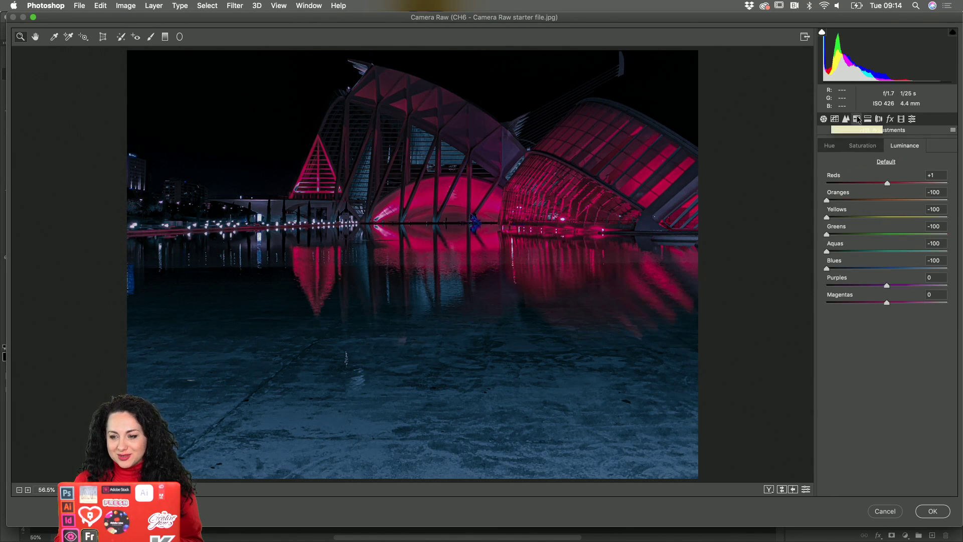
pyautogui.click(830, 145)
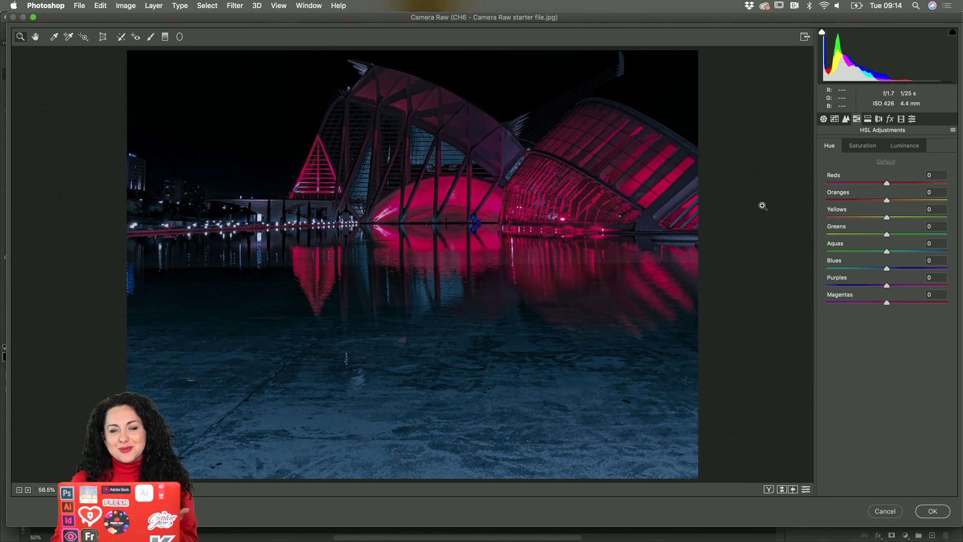
pyautogui.moveTo(886, 183); pyautogui.dragTo(831, 186)
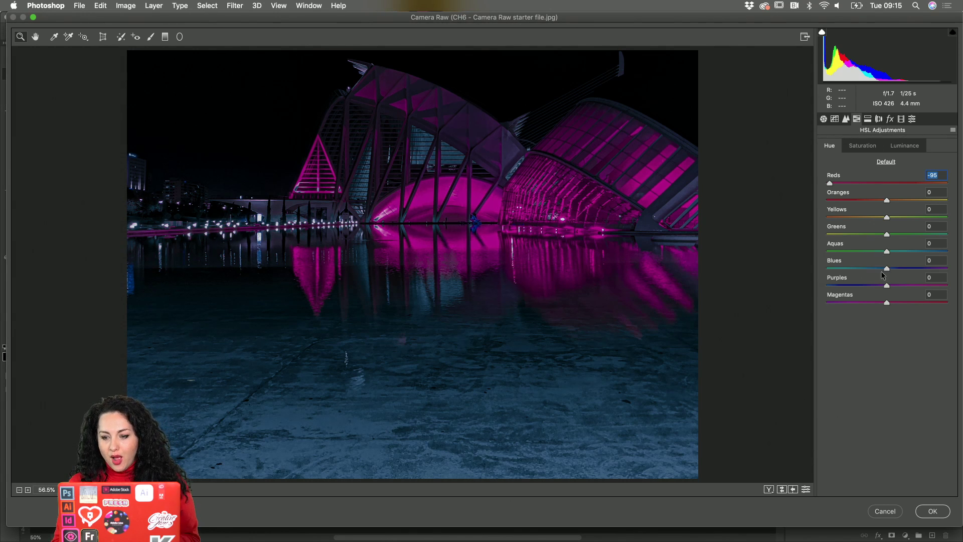
pyautogui.moveTo(887, 286); pyautogui.dragTo(850, 303)
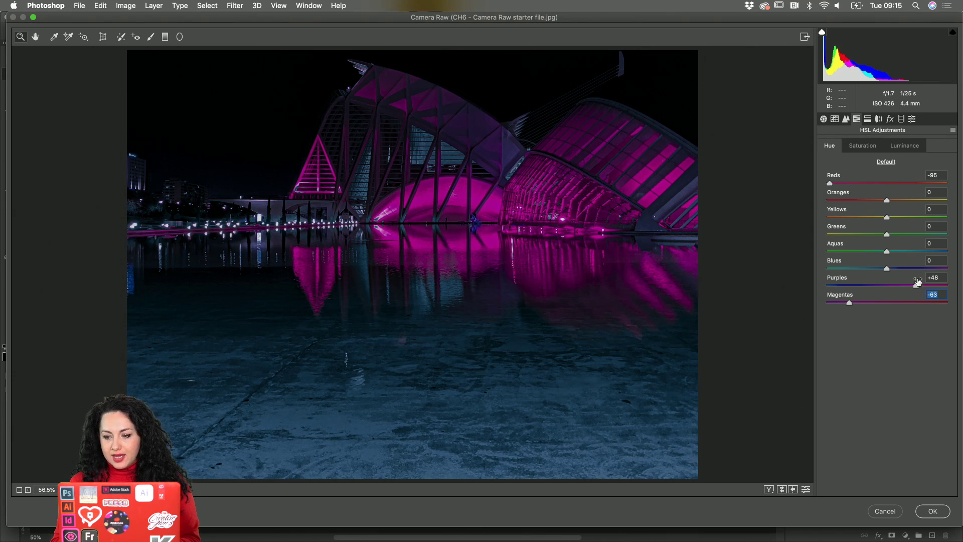
pyautogui.moveTo(852, 302); pyautogui.dragTo(838, 303)
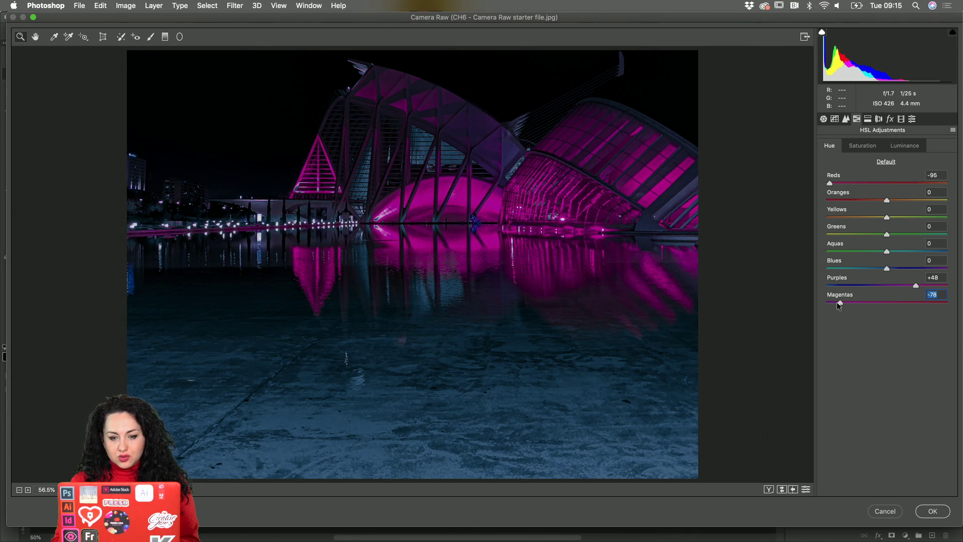
pyautogui.click(923, 286)
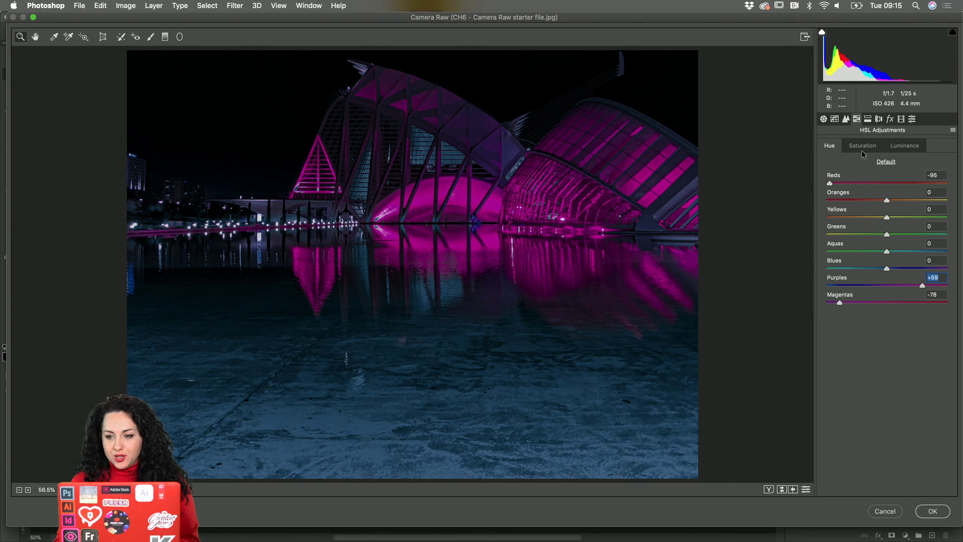
# Set the HSL luminance to Reds -3, Purples +45 and Magentas +44.
pyautogui.click(906, 146)
pyautogui.moveTo(889, 185); pyautogui.dragTo(908, 180)
pyautogui.moveTo(886, 287); pyautogui.dragTo(915, 301)
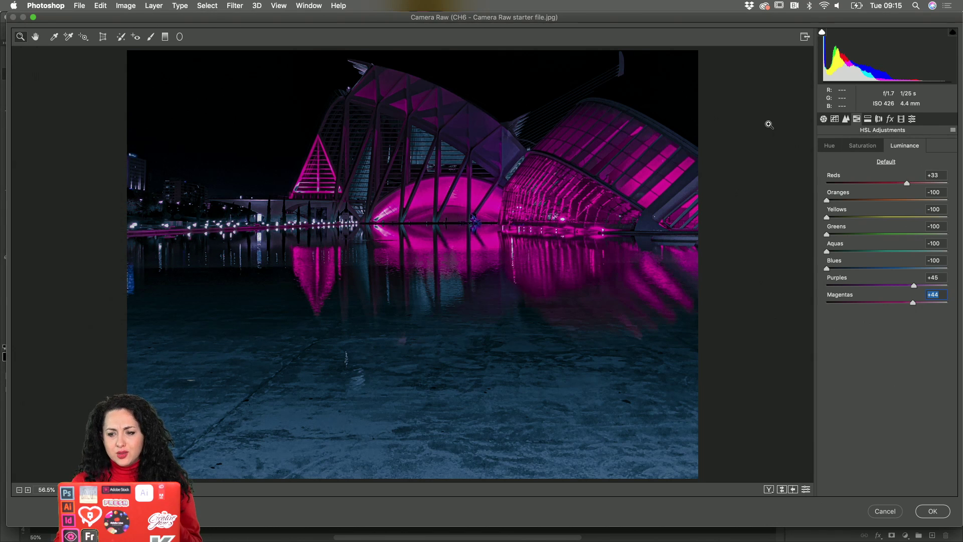
pyautogui.moveTo(907, 183); pyautogui.dragTo(886, 183)
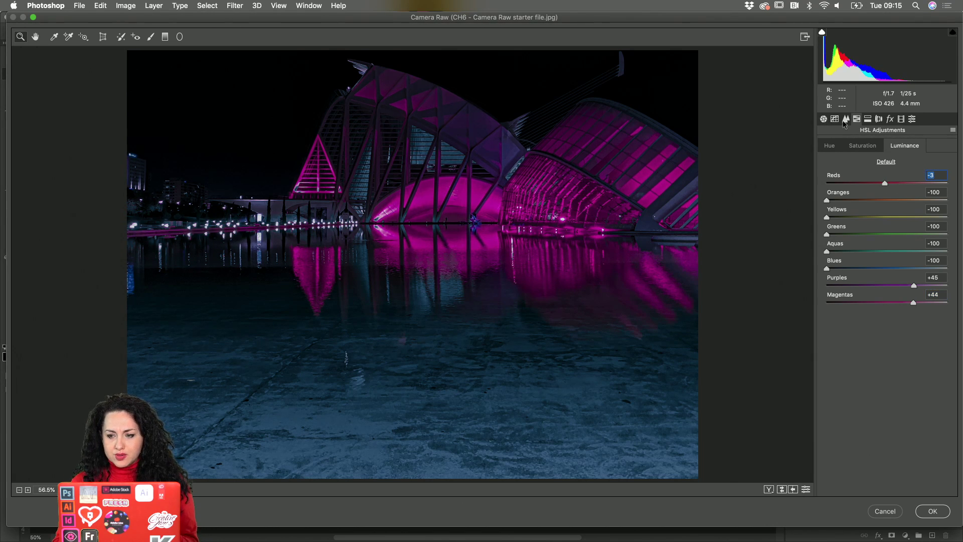
# Reduce the HSL saturation of the Reds to -18 and the Purples to -35.
pyautogui.click(863, 147)
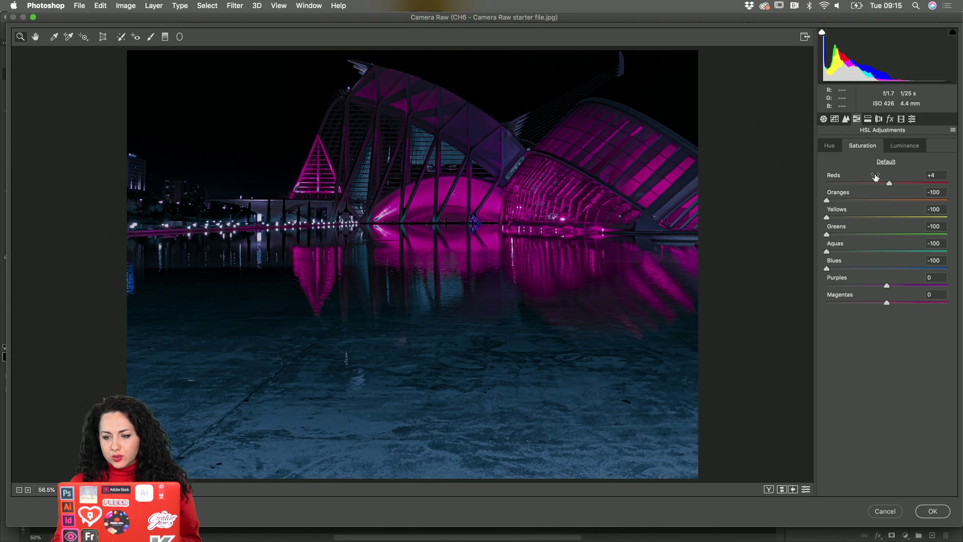
pyautogui.moveTo(889, 184); pyautogui.dragTo(876, 183)
pyautogui.click(878, 285)
pyautogui.moveTo(877, 287); pyautogui.dragTo(865, 286)
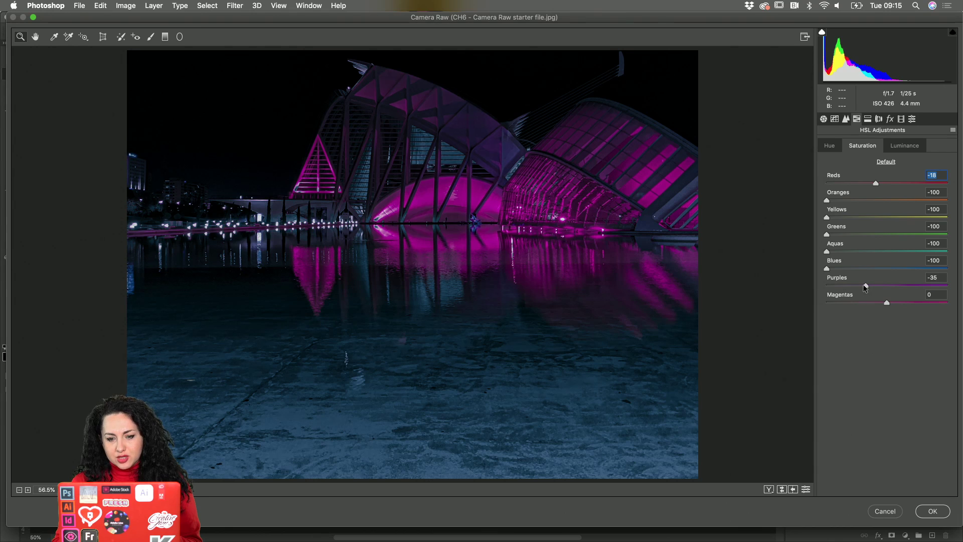
# Set the Basic adjustments to Saturation -18, Contrast -18 and Exposure +0.65.
pyautogui.click(824, 119)
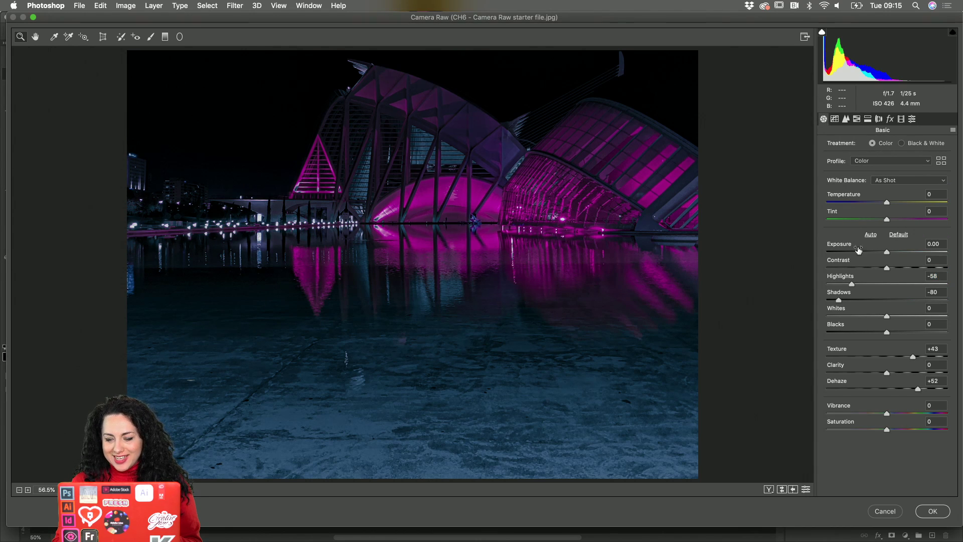
pyautogui.moveTo(885, 427); pyautogui.dragTo(875, 431)
pyautogui.moveTo(885, 267)
pyautogui.mouseDown()
pyautogui.moveTo(874, 270)
pyautogui.moveTo(896, 253)
pyautogui.mouseUp()
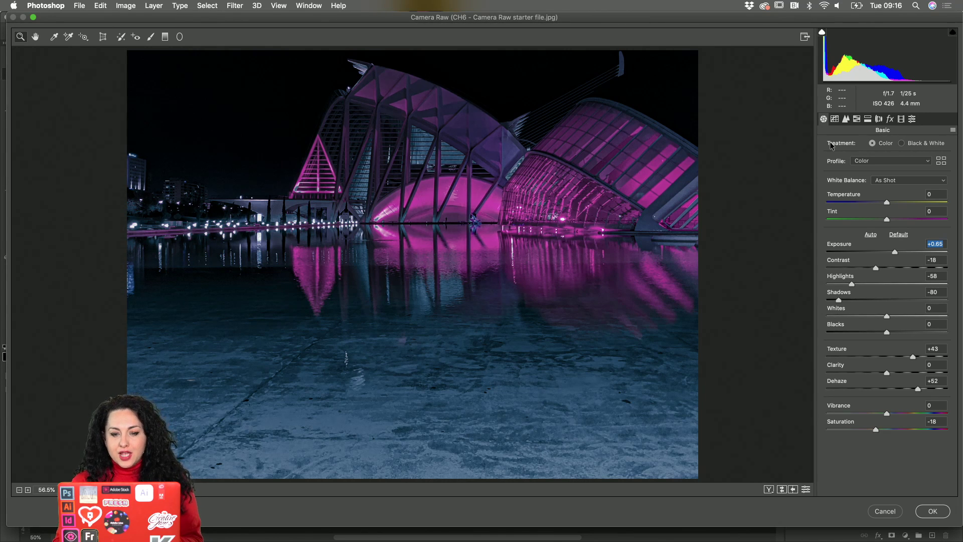
# Draw an elliptical Radial Filter over the building's centre and its reflection, and show its mask.
pyautogui.click(183, 39)
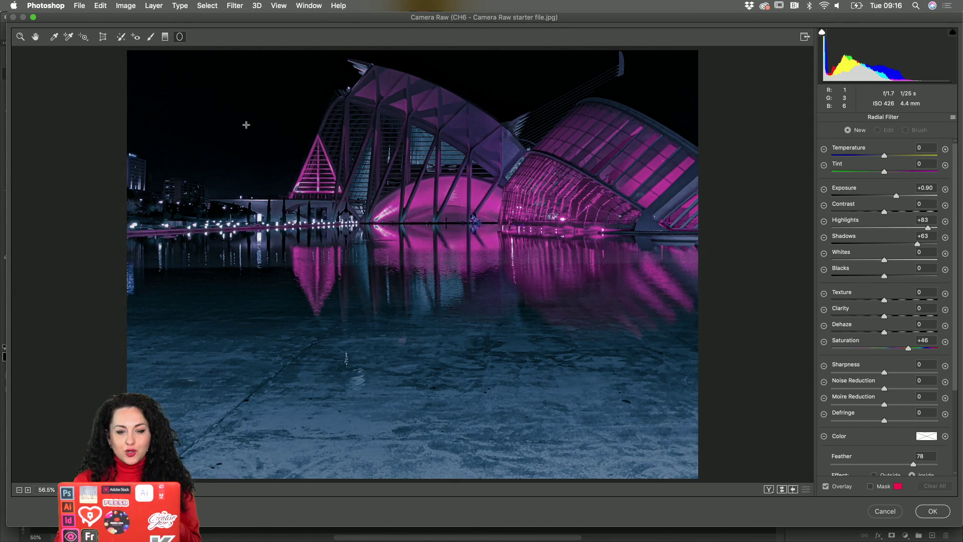
pyautogui.moveTo(372, 185); pyautogui.dragTo(544, 283)
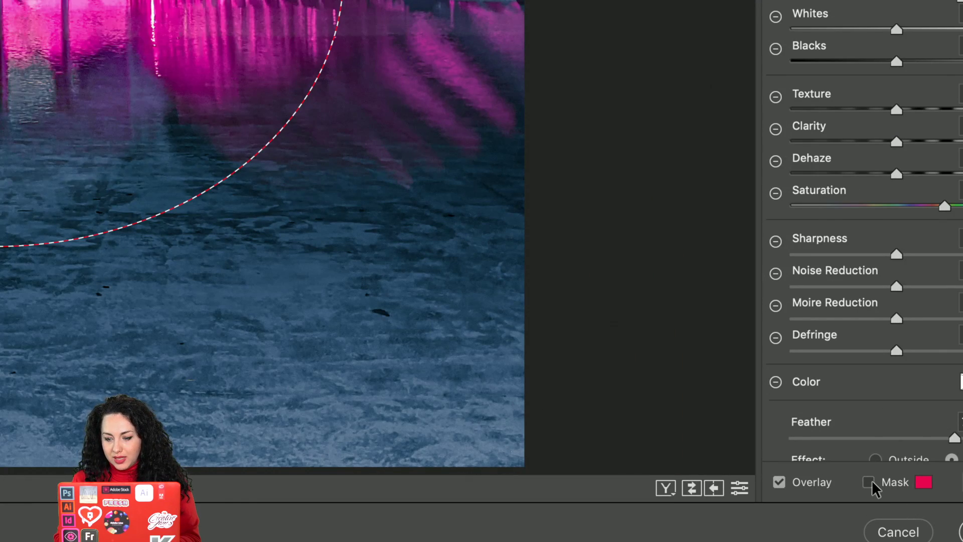
pyautogui.click(869, 483)
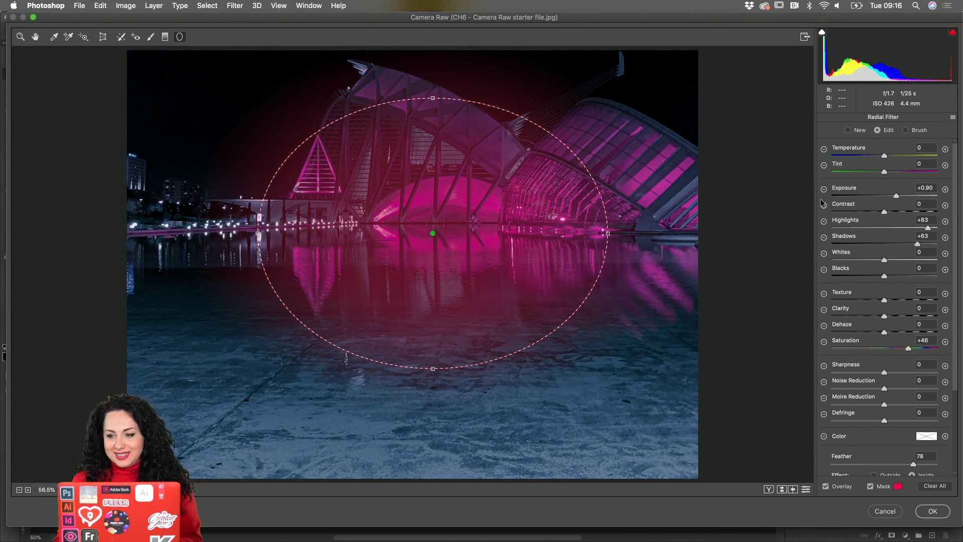
# Reset the Radial Filter's local correction settings and hide the mask.
pyautogui.click(954, 117)
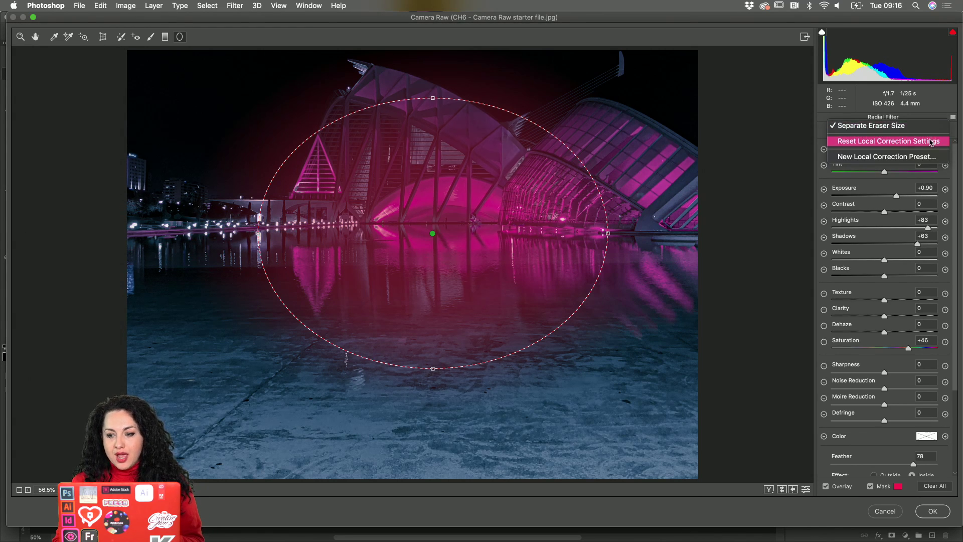
pyautogui.click(931, 142)
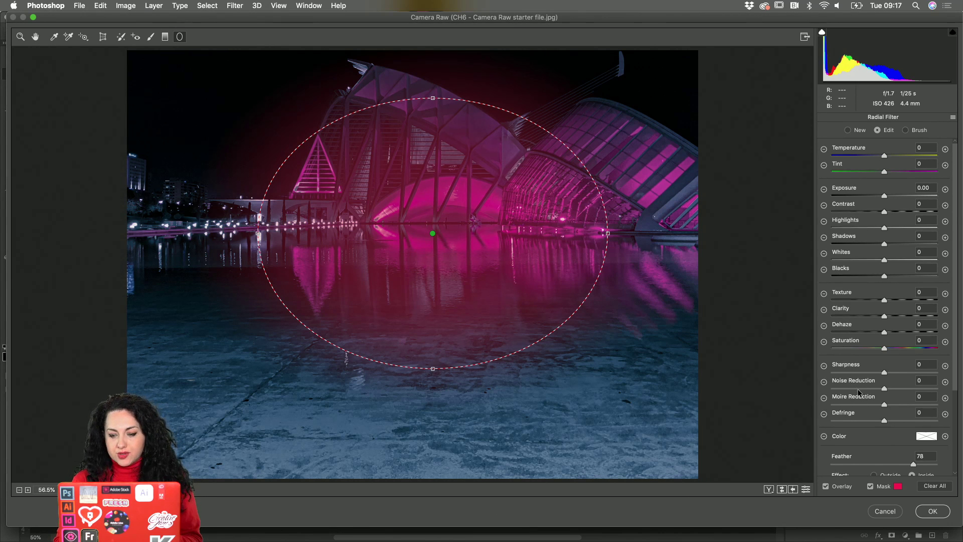
pyautogui.click(952, 117)
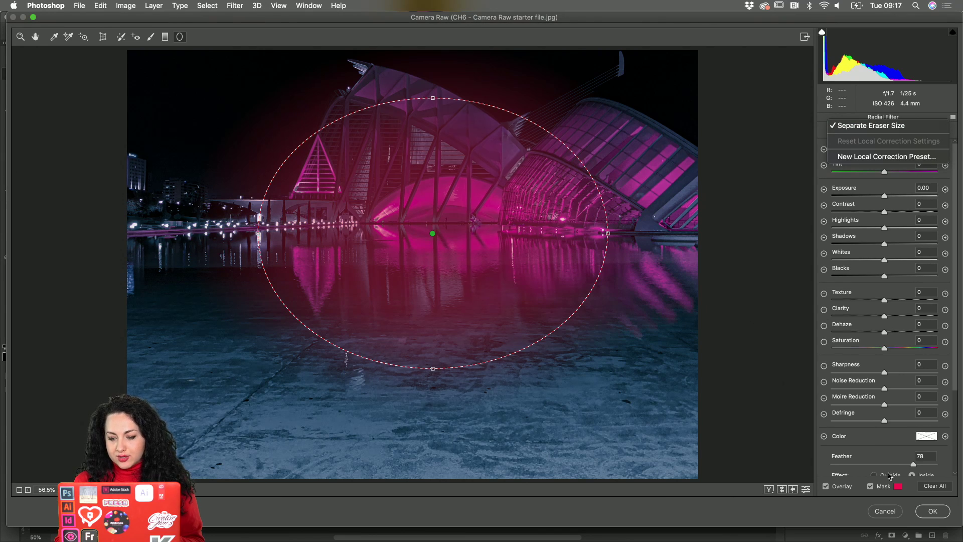
pyautogui.click(871, 487)
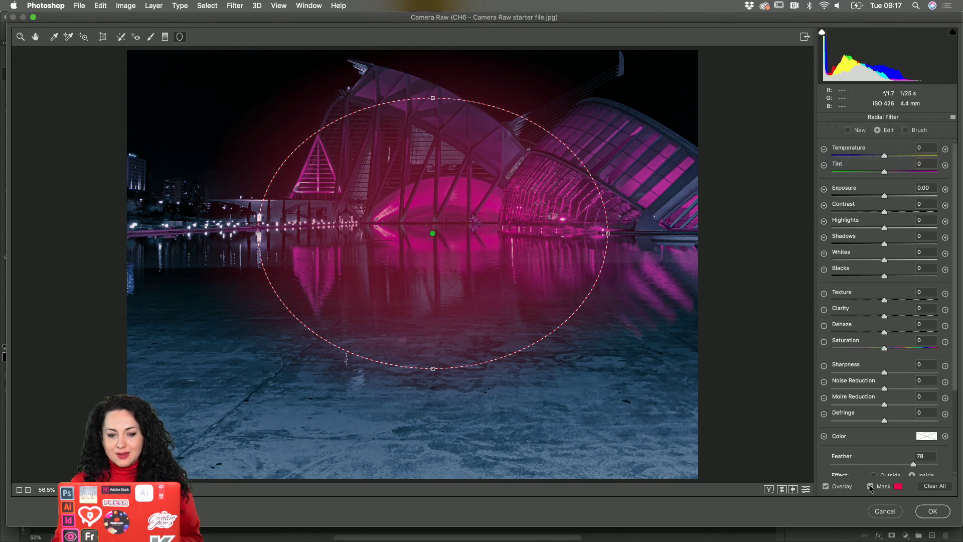
pyautogui.click(871, 487)
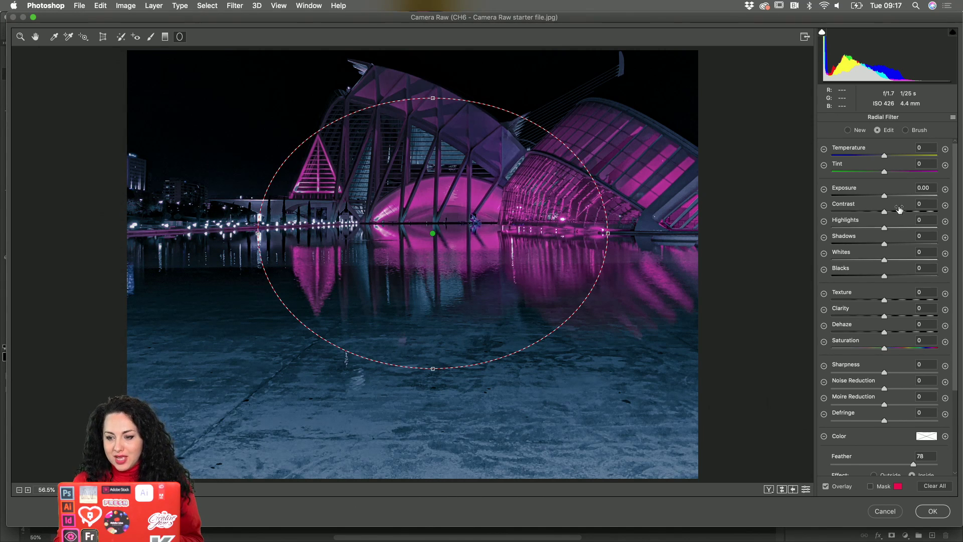
# Brighten the radial area with Highlights +60 and Exposure +0.95, and leave the Radial Filter.
pyautogui.moveTo(890, 228); pyautogui.dragTo(920, 227)
pyautogui.click(919, 221)
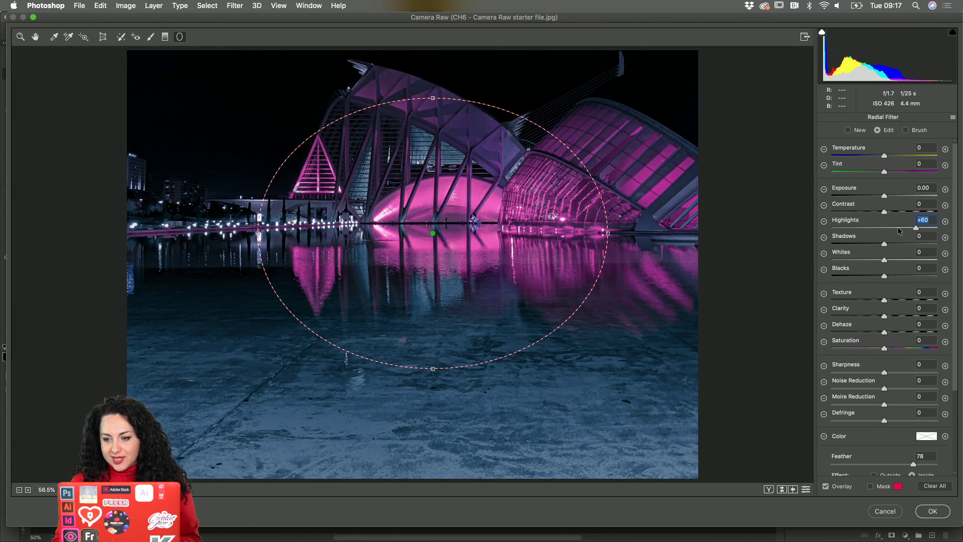
pyautogui.moveTo(885, 196); pyautogui.dragTo(898, 196)
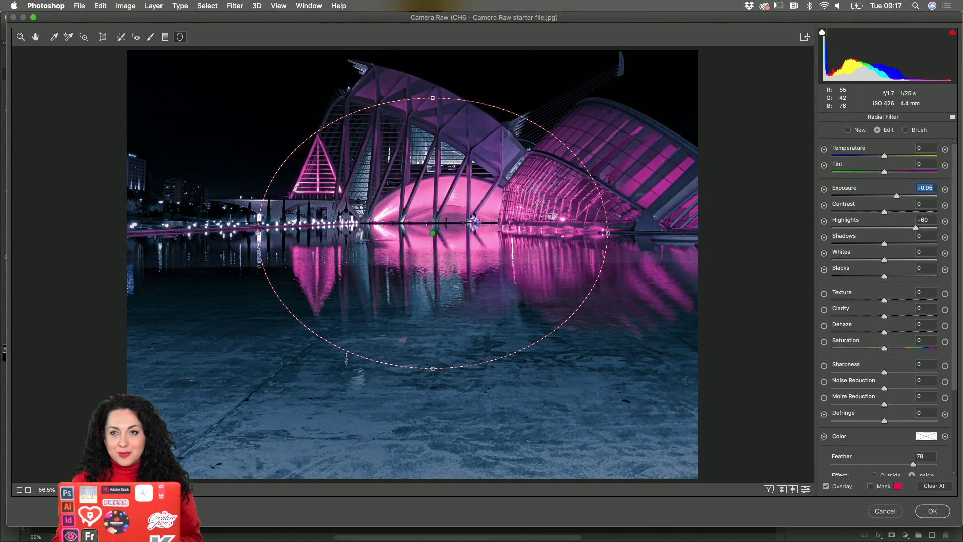
pyautogui.click(20, 37)
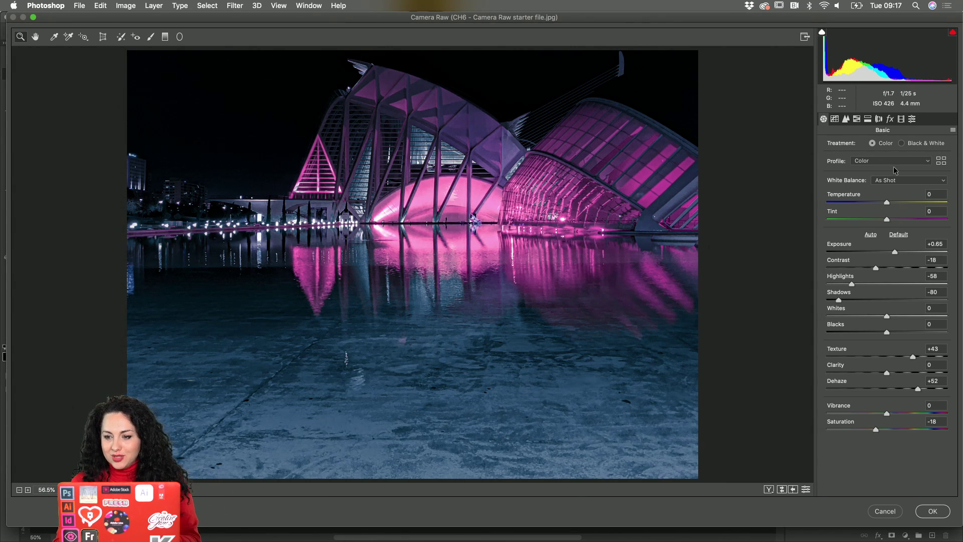
# Add a dark Post Crop Vignetting effect with Amount -61 and Feather 72.
pyautogui.click(890, 120)
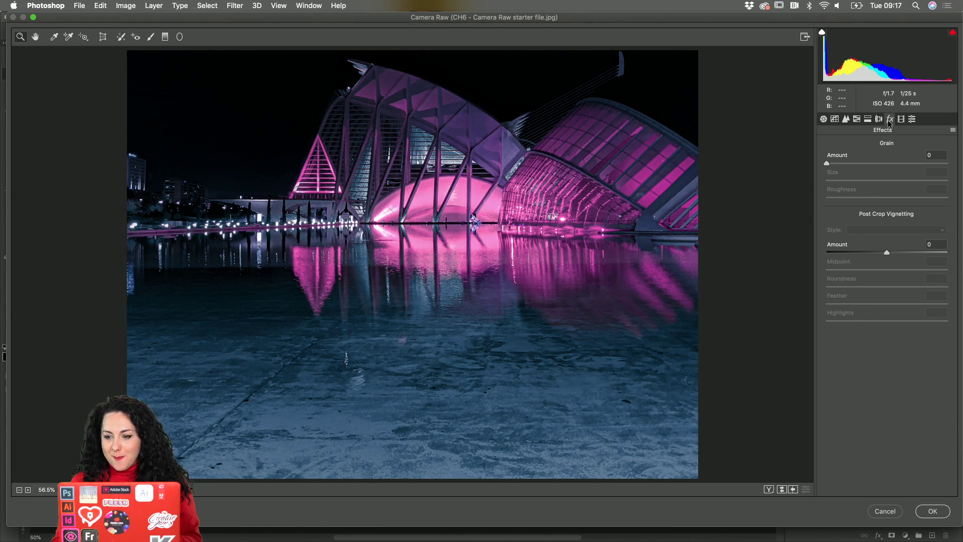
pyautogui.moveTo(886, 252); pyautogui.dragTo(852, 258)
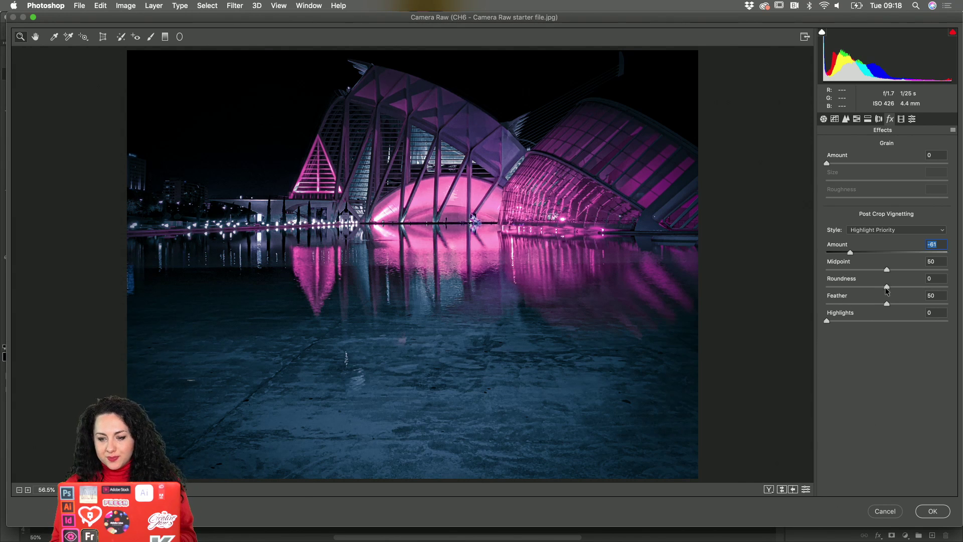
pyautogui.moveTo(889, 304); pyautogui.dragTo(913, 301)
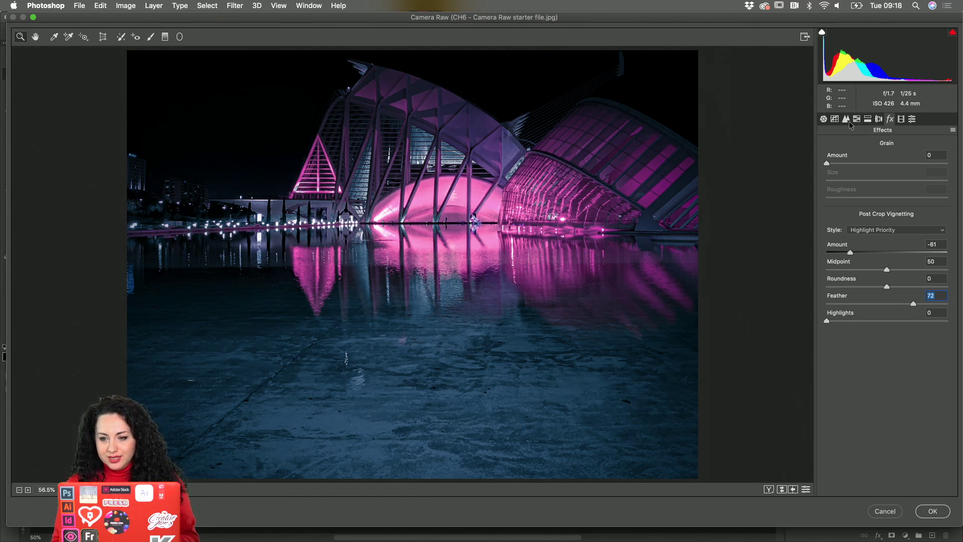
# Apply the Camera Raw grade to Layer 0 and compare the photo with its Smart Filters off and on.
pyautogui.click(824, 120)
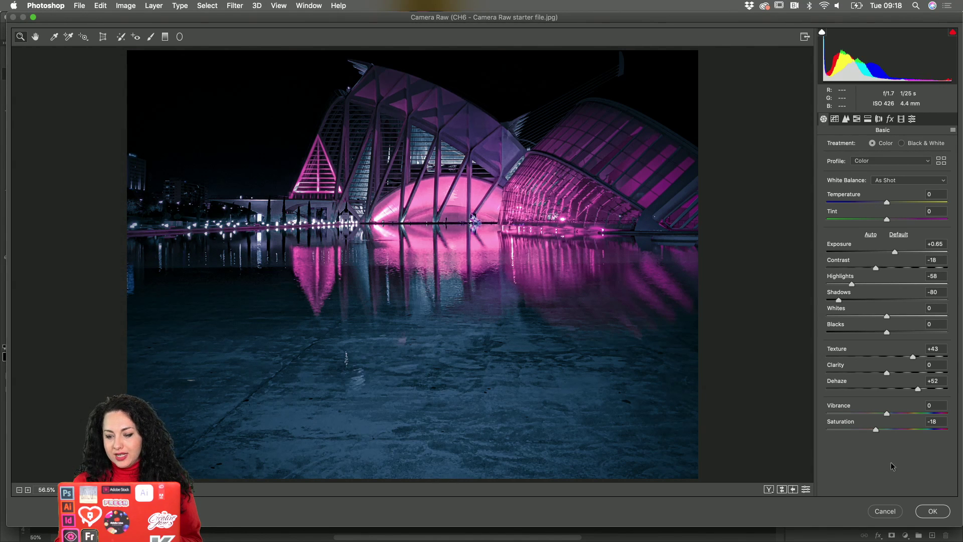
pyautogui.click(931, 511)
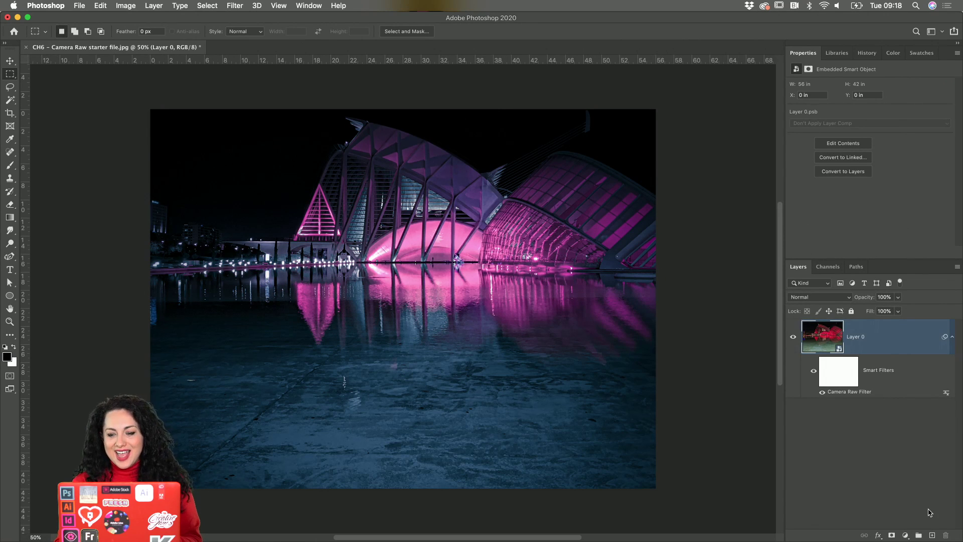
pyautogui.click(814, 374)
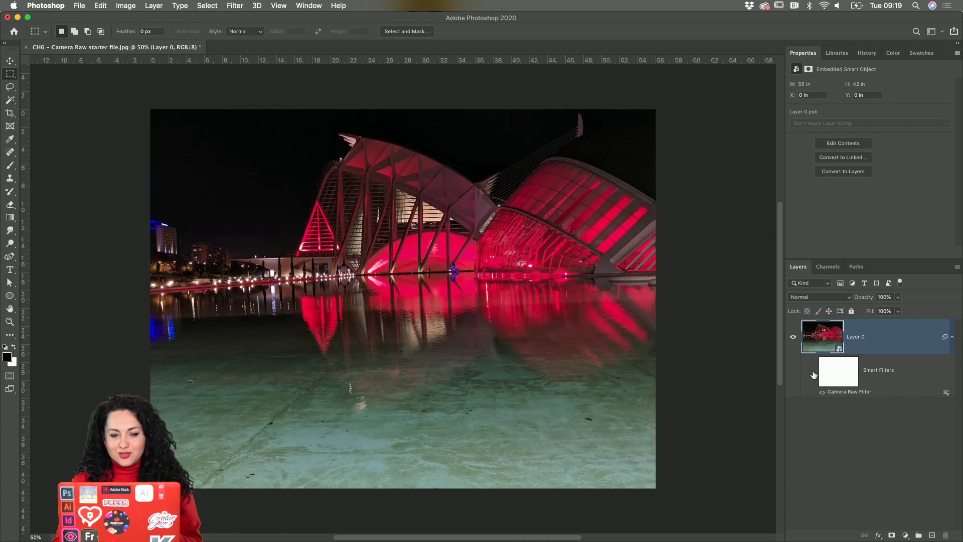
pyautogui.click(814, 374)
pyautogui.click(813, 374)
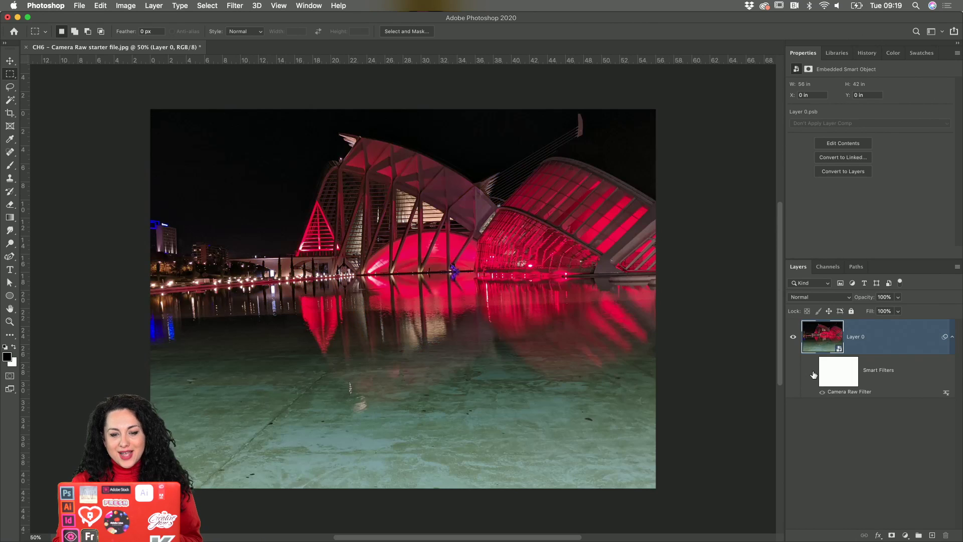
pyautogui.click(814, 374)
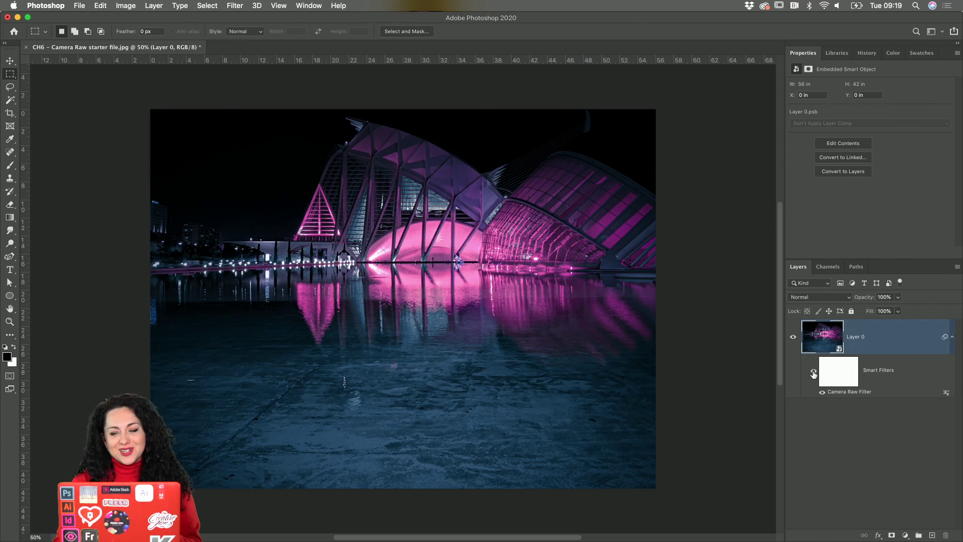
pyautogui.click(813, 372)
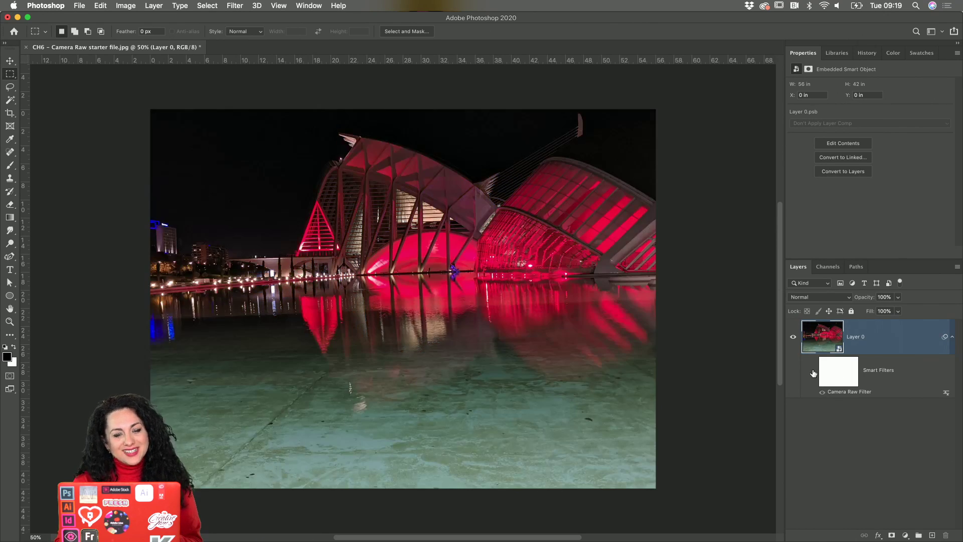
pyautogui.click(814, 374)
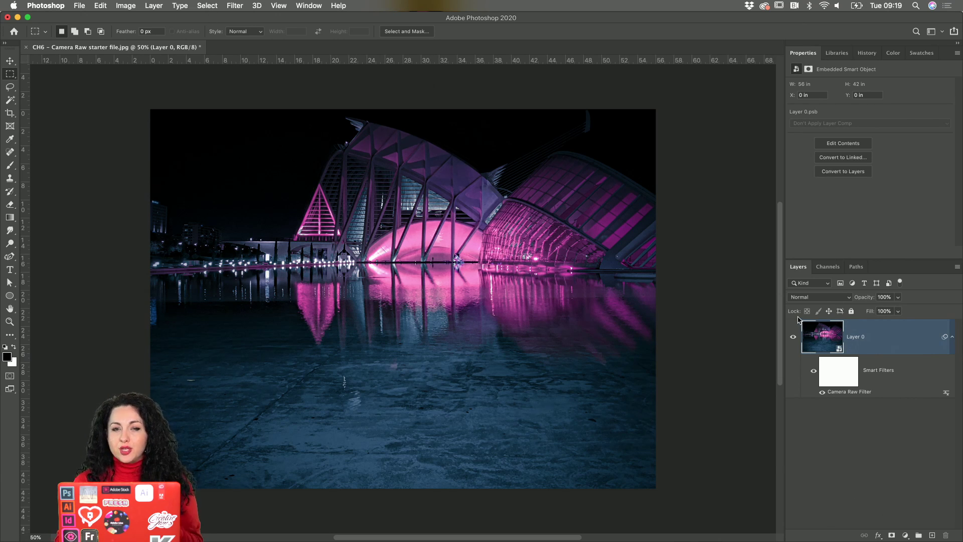
# Review the Camera Raw Filter settings applied to Layer 0, and compare the photo before and after by toggling its Smart Filters.
pyautogui.doubleClick(848, 392)
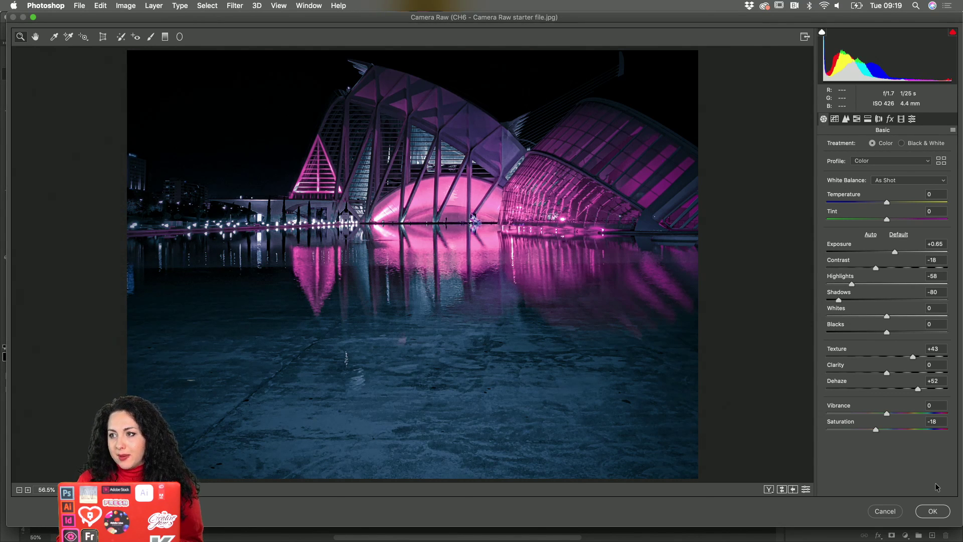
pyautogui.click(936, 510)
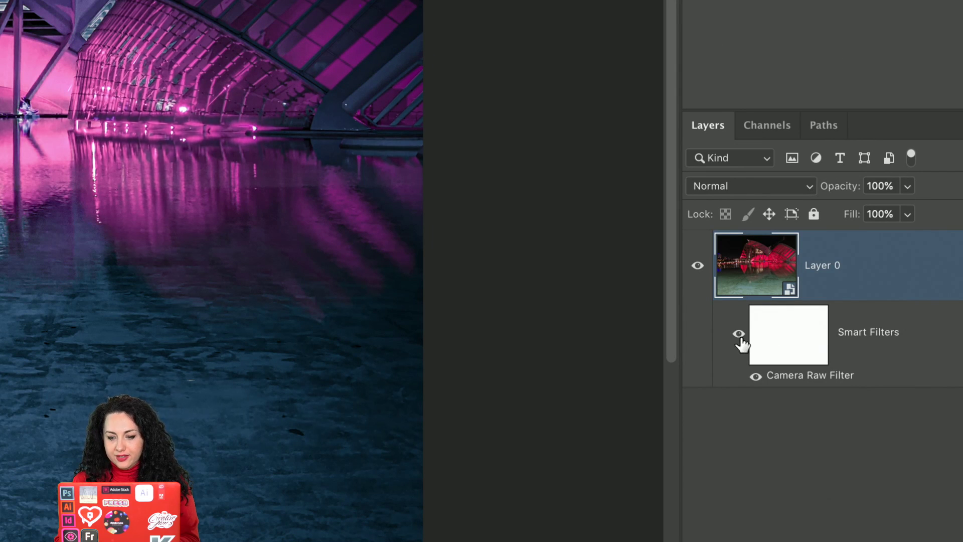
pyautogui.click(738, 334)
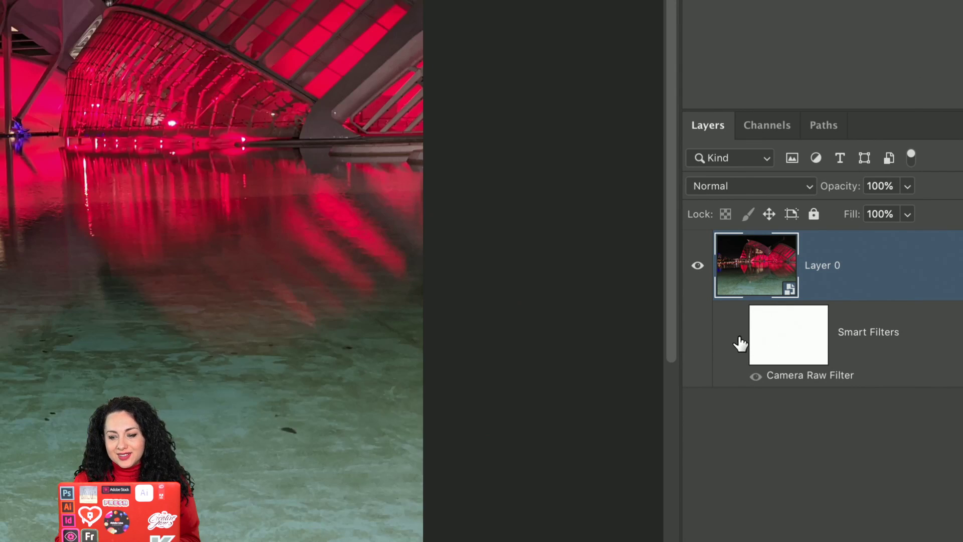
pyautogui.click(740, 344)
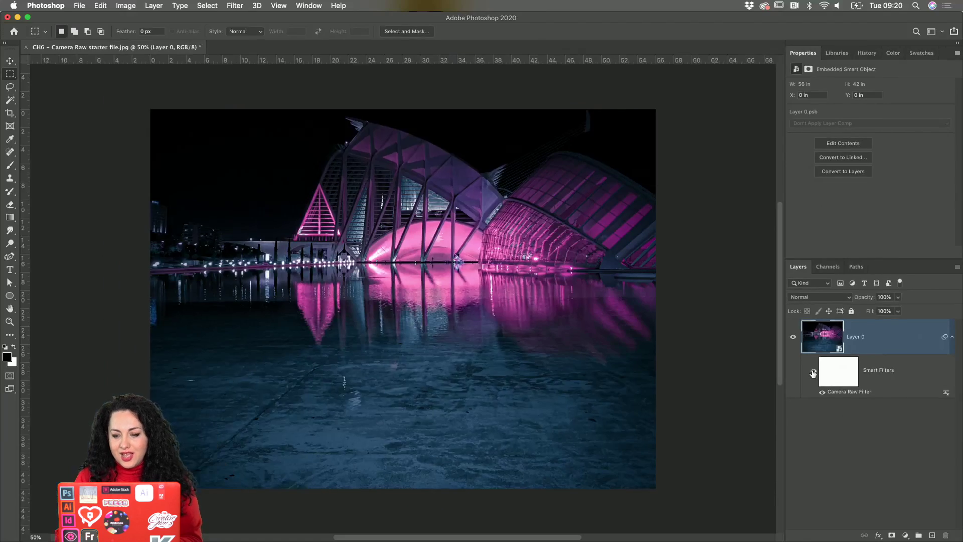
pyautogui.click(740, 344)
pyautogui.click(813, 373)
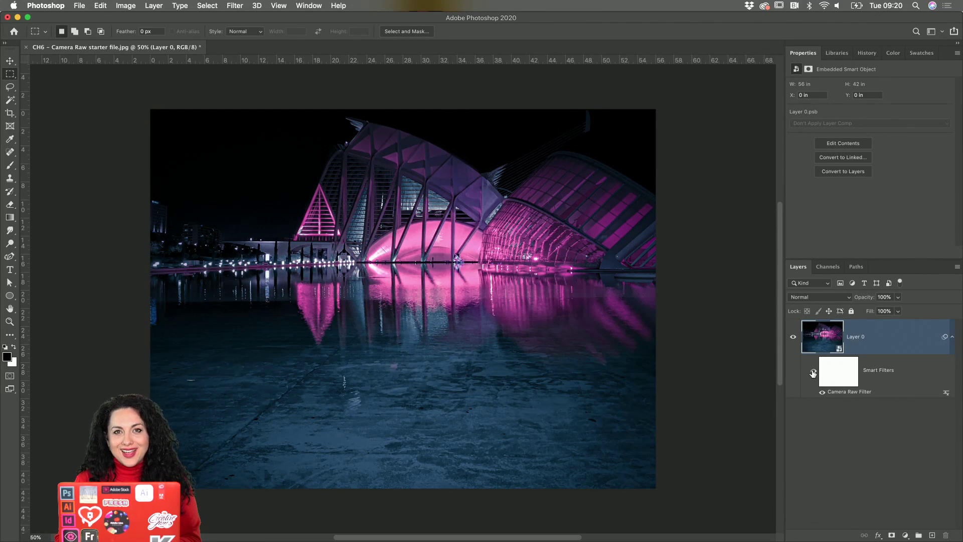
pyautogui.click(813, 373)
pyautogui.click(813, 373)
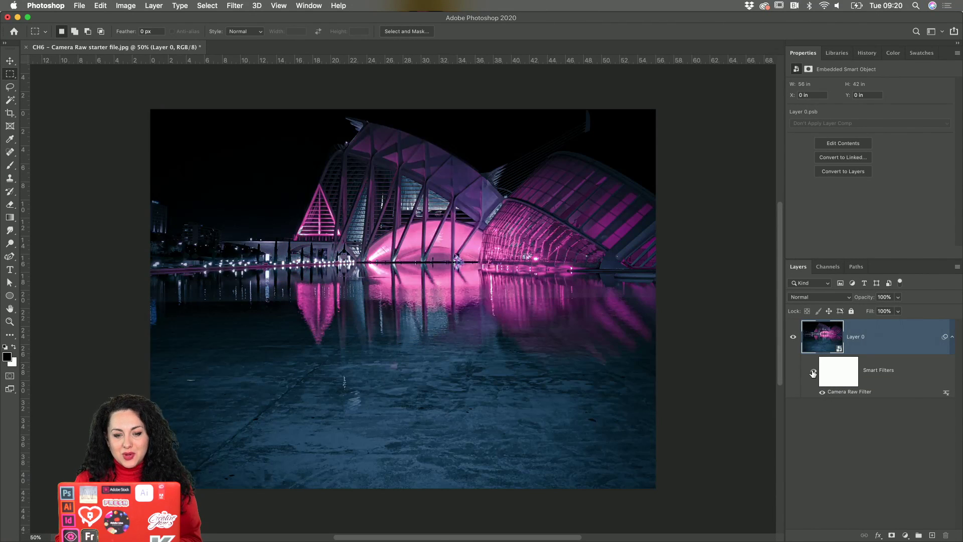
pyautogui.click(813, 373)
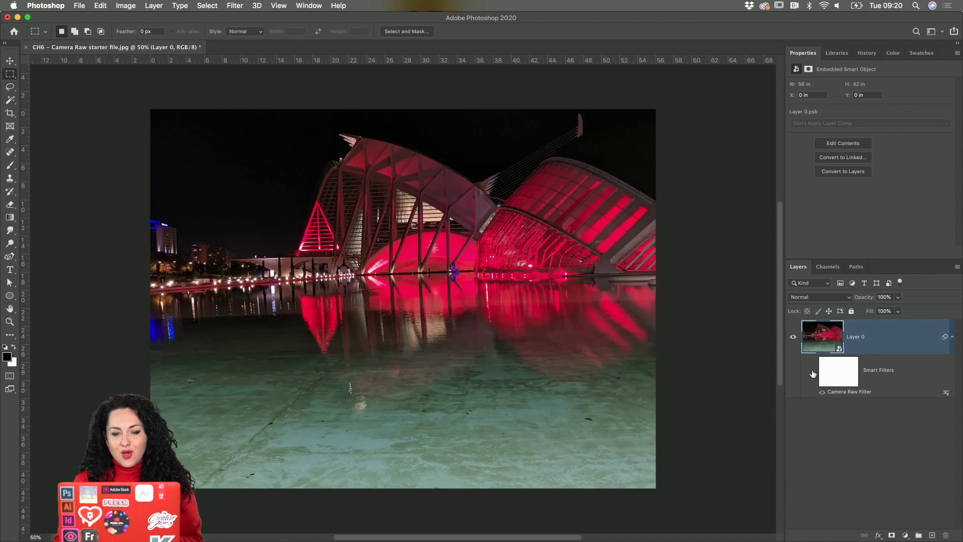
pyautogui.click(814, 373)
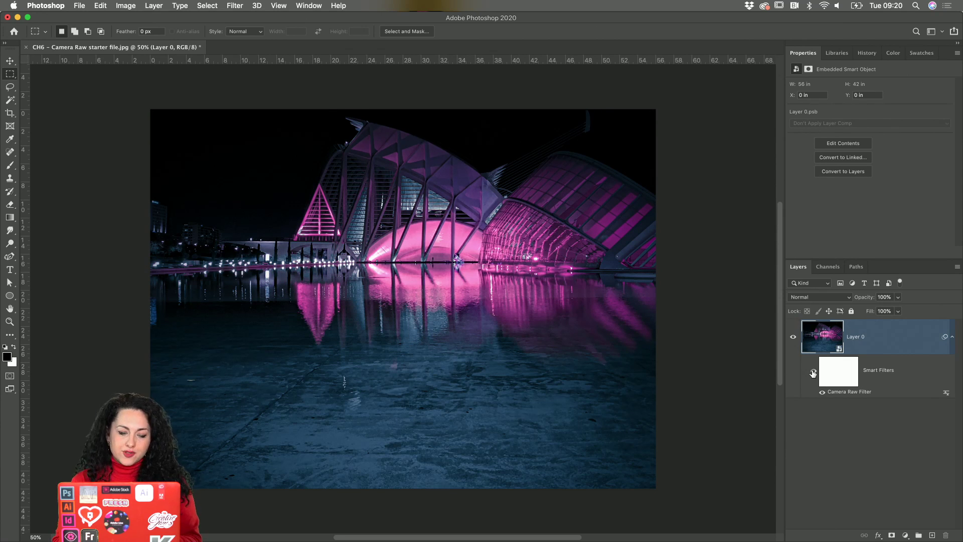
pyautogui.click(813, 373)
pyautogui.click(813, 373)
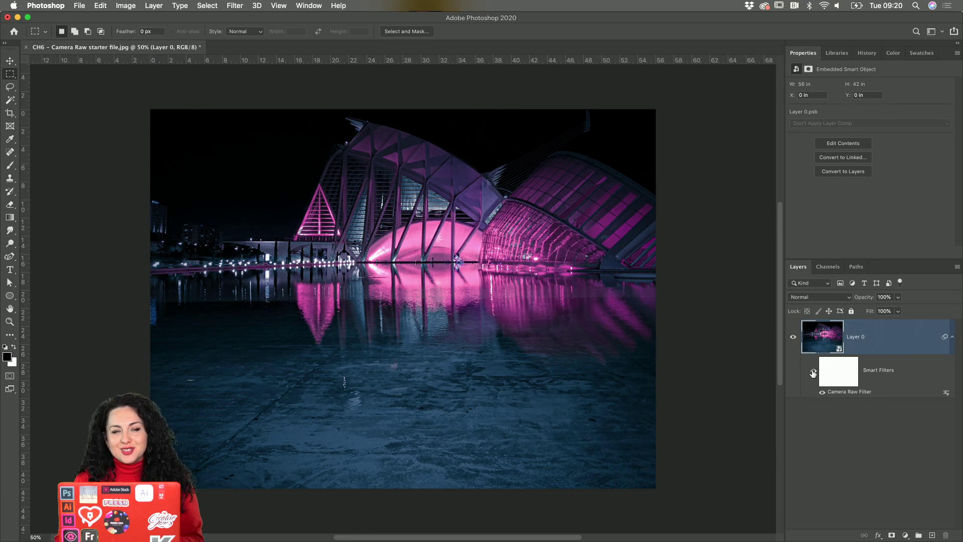
pyautogui.rightClick(813, 372)
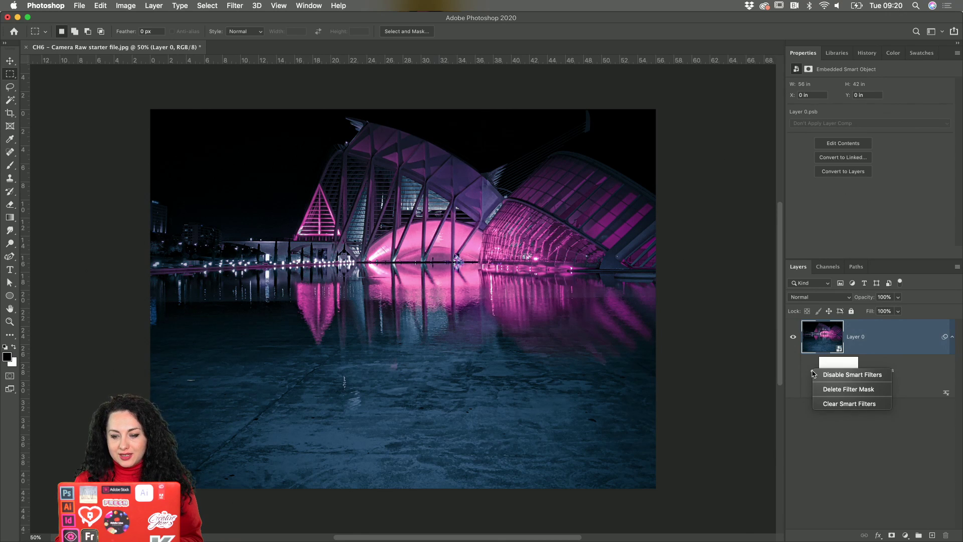
pyautogui.click(806, 370)
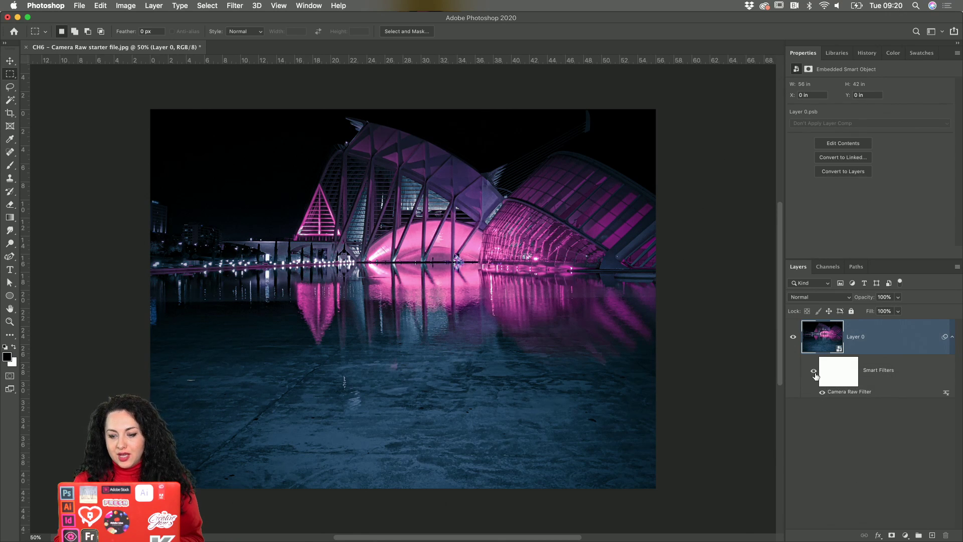
pyautogui.click(814, 373)
pyautogui.click(814, 373)
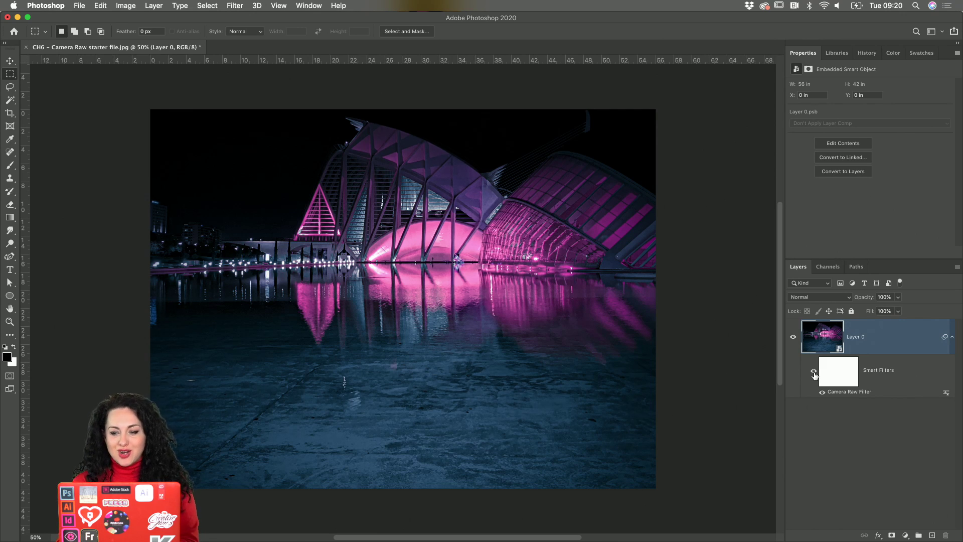
pyautogui.click(814, 372)
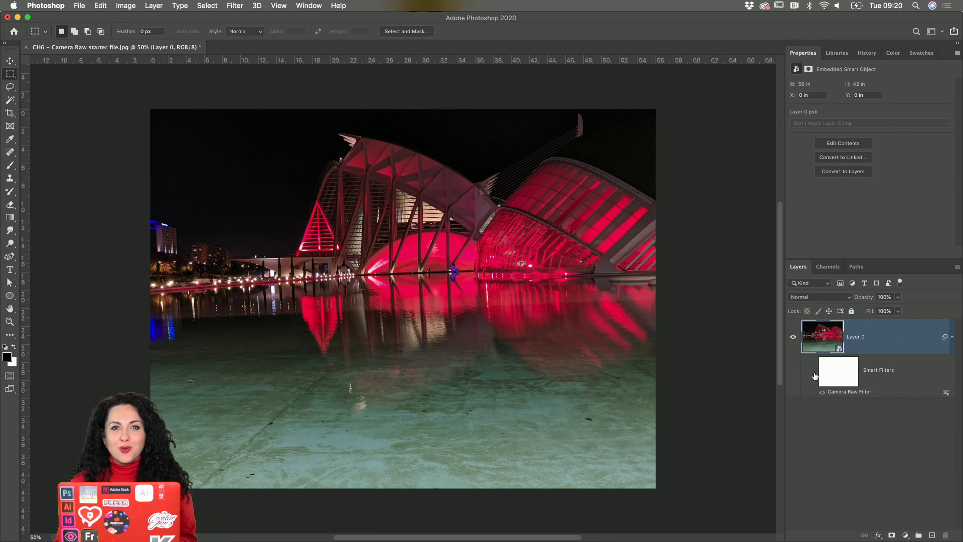
pyautogui.click(814, 374)
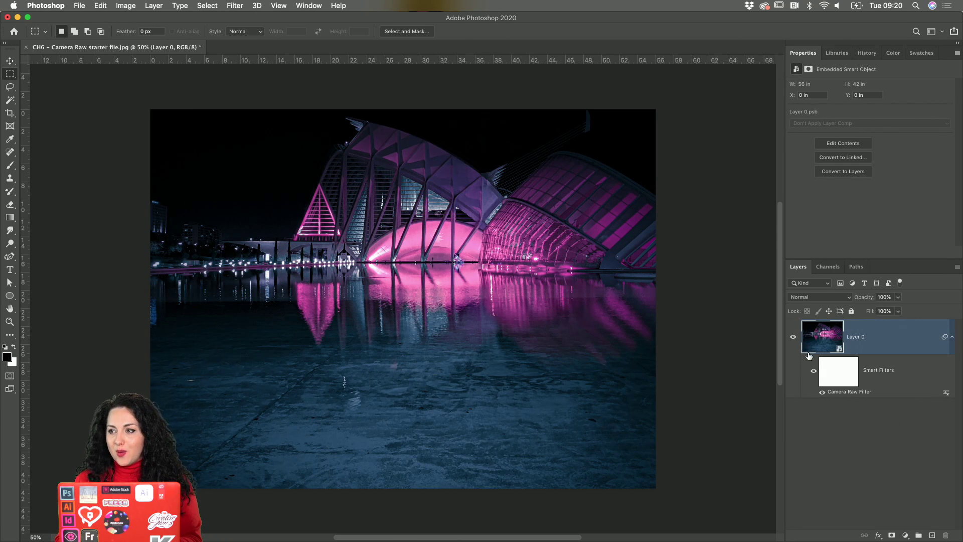
# Set up an Export As of the graded photo as JPG with the quality at 60%.
pyautogui.click(79, 5)
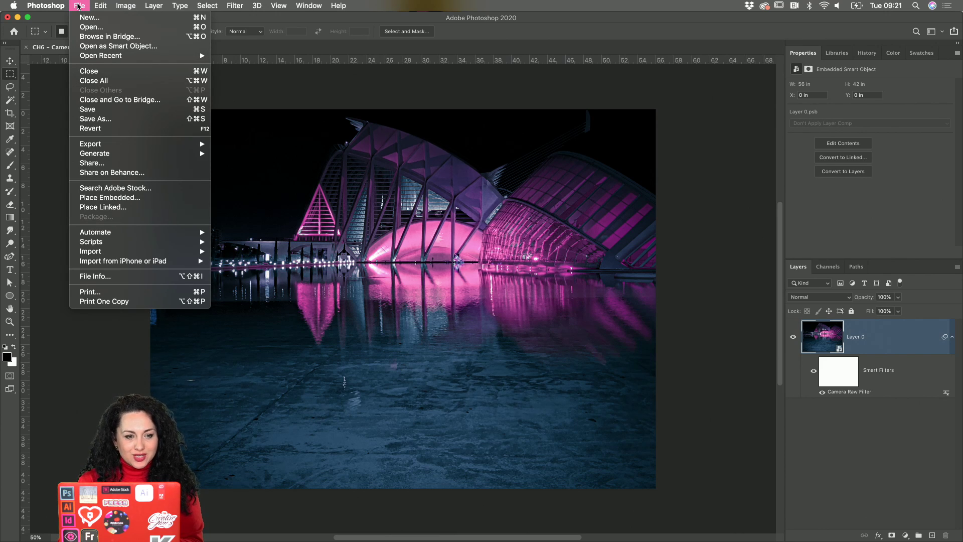
pyautogui.moveTo(99, 5)
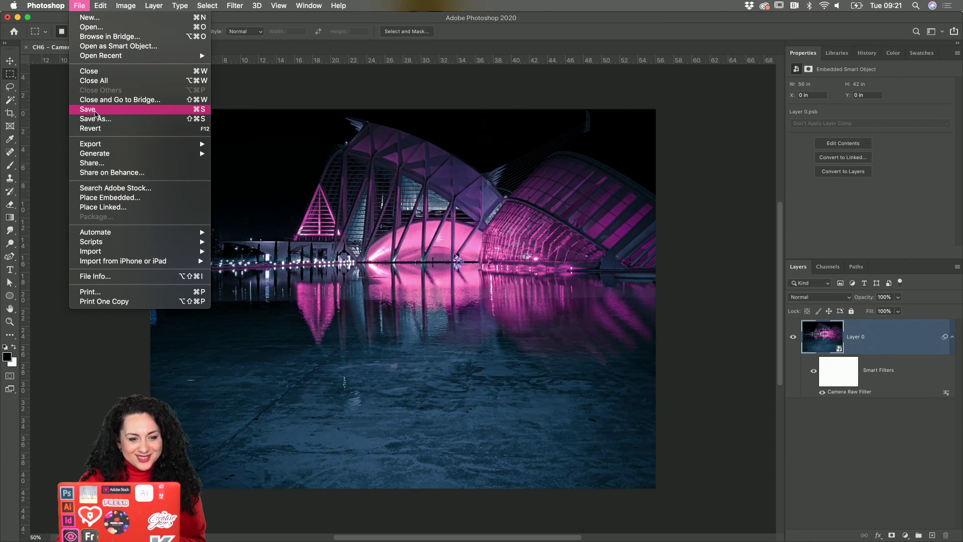
pyautogui.moveTo(96, 144)
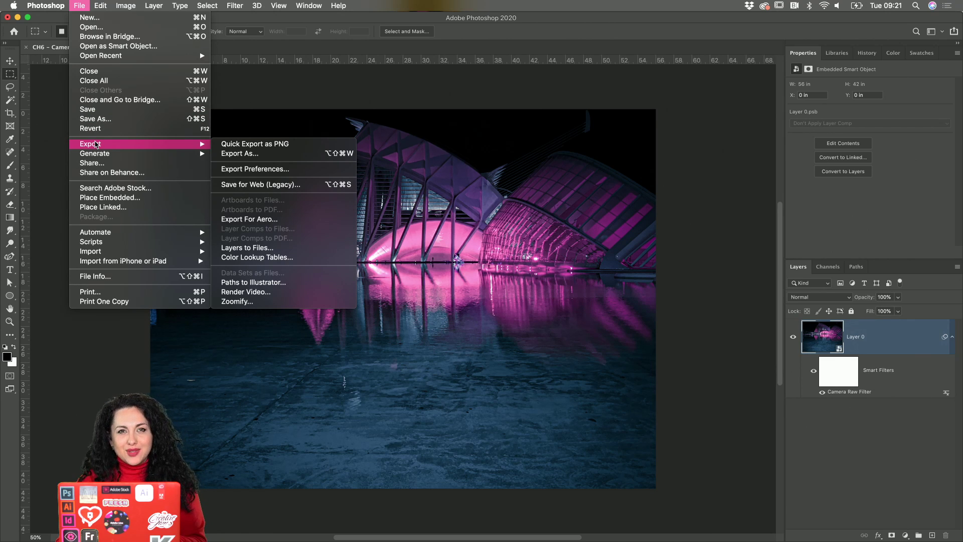
pyautogui.click(263, 154)
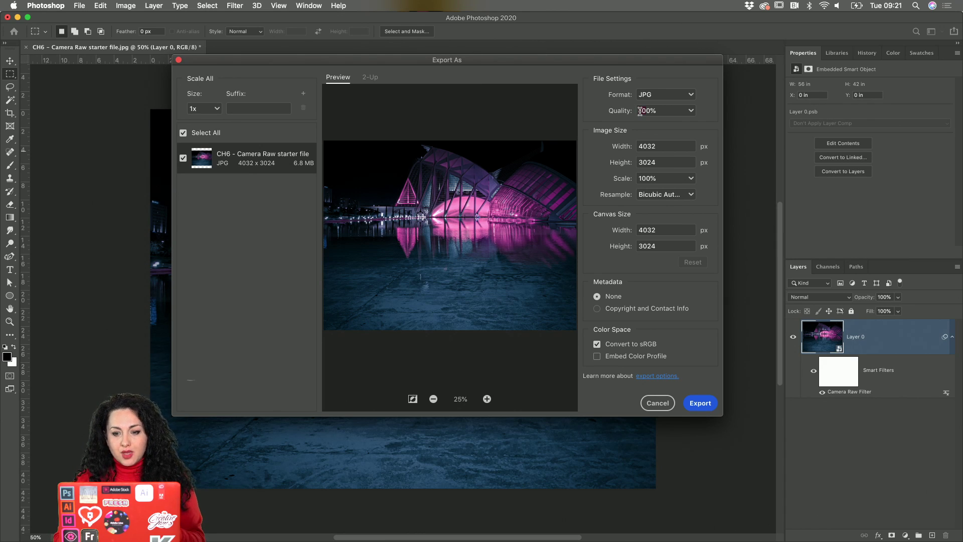
pyautogui.write('6')
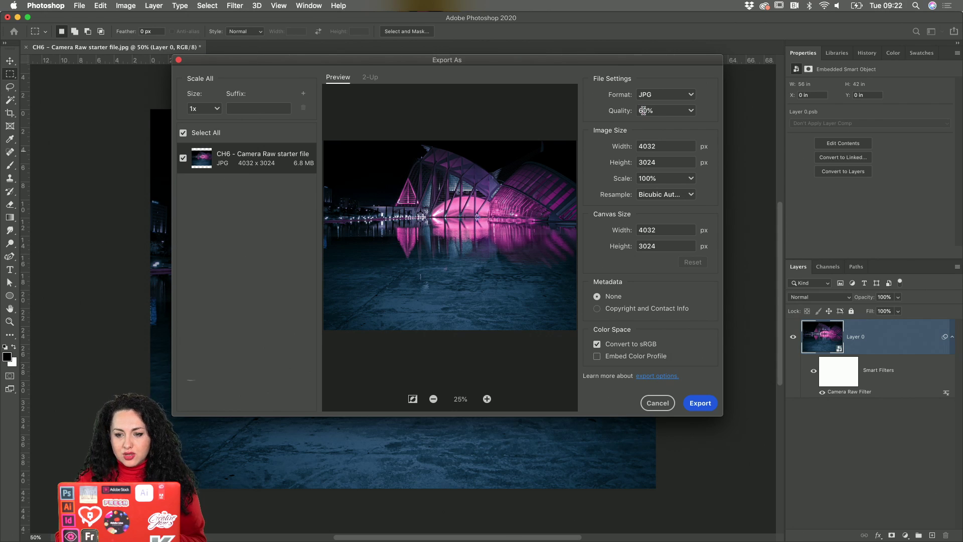
pyautogui.click(672, 141)
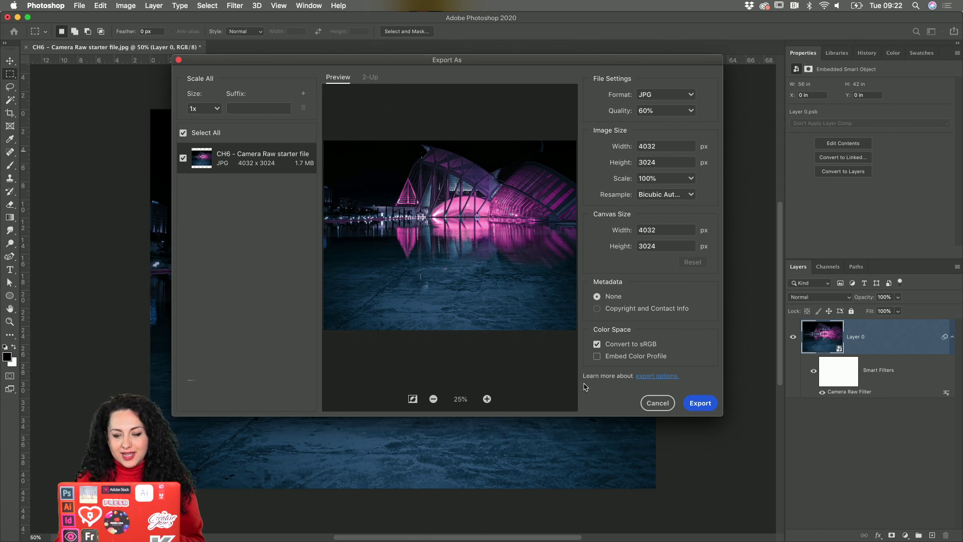
# Export the JPG to the Desktop under the file name CH6 -Final.jpg.
pyautogui.click(700, 403)
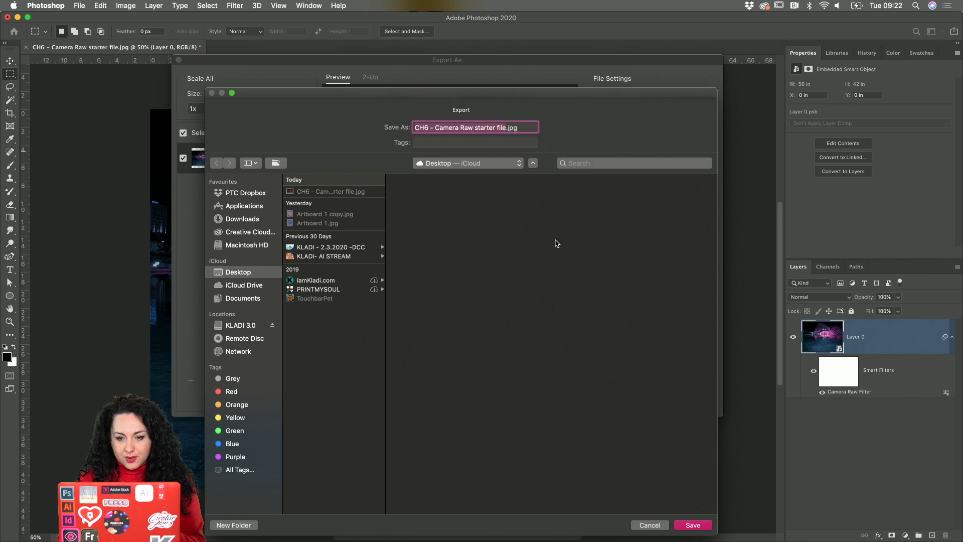
pyautogui.click(502, 127)
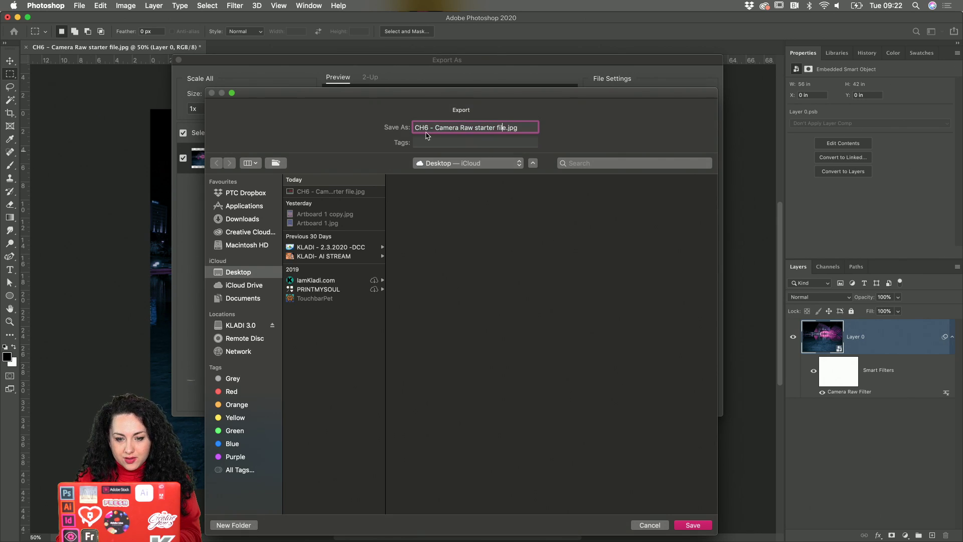
pyautogui.moveTo(434, 127); pyautogui.dragTo(502, 127)
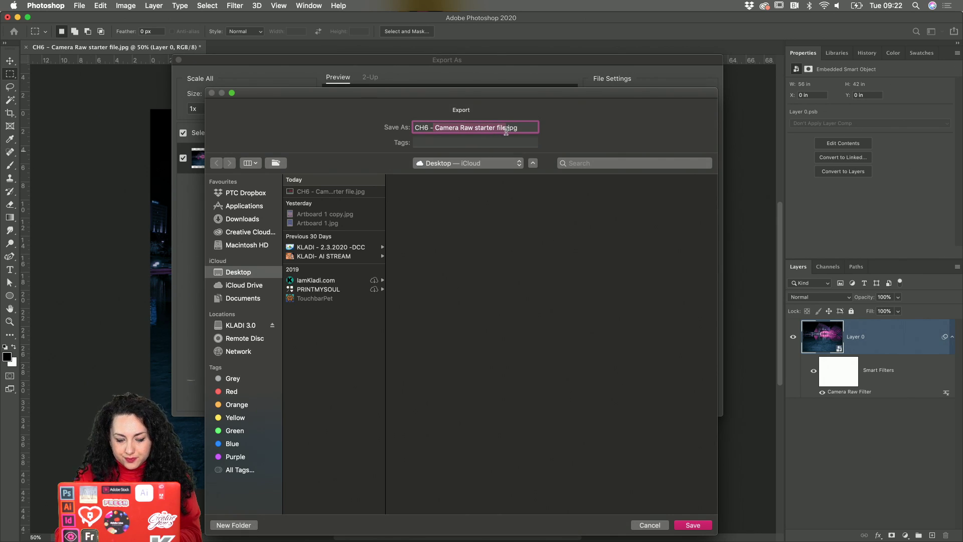
pyautogui.write('Final')
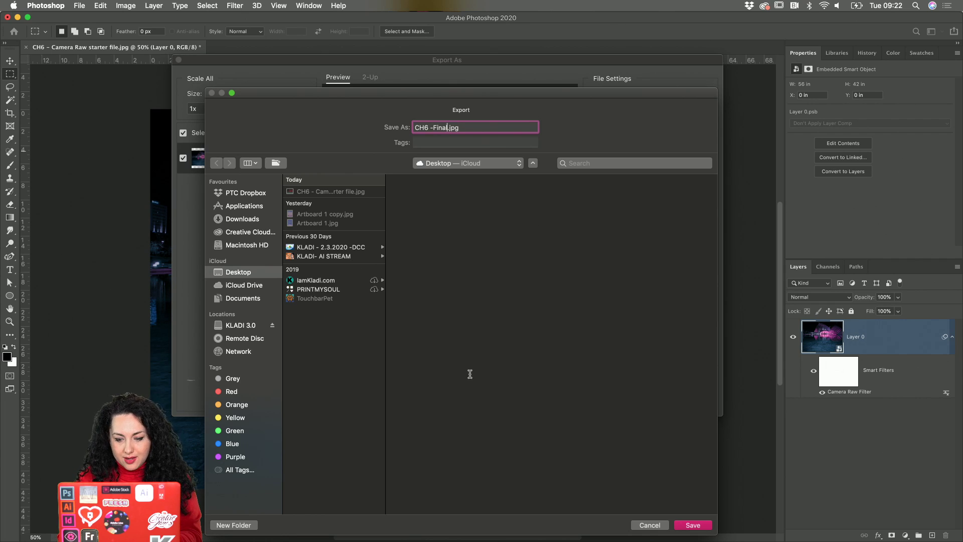
pyautogui.click(691, 525)
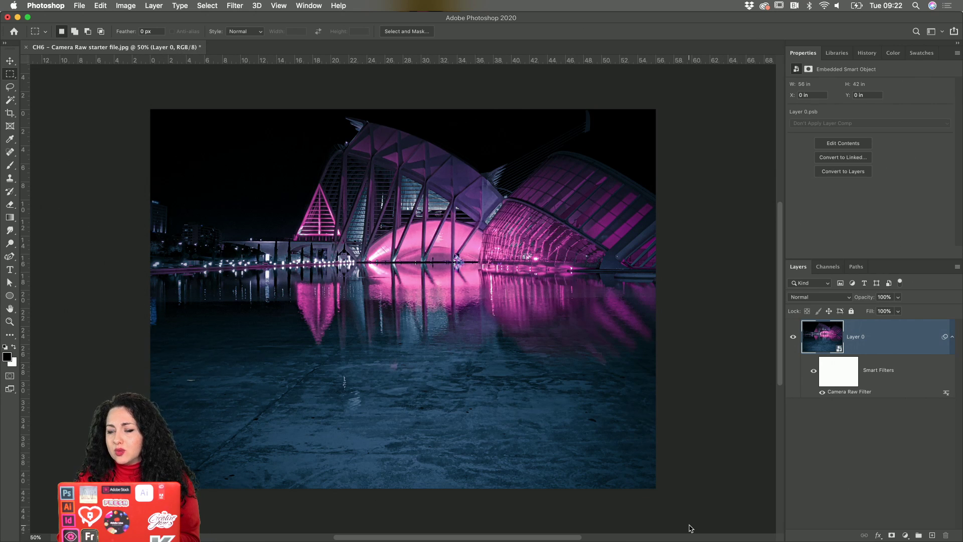
# Reopen Layer 0's Camera Raw Filter to look over its tools and settings, and leave it without changes.
pyautogui.doubleClick(847, 392)
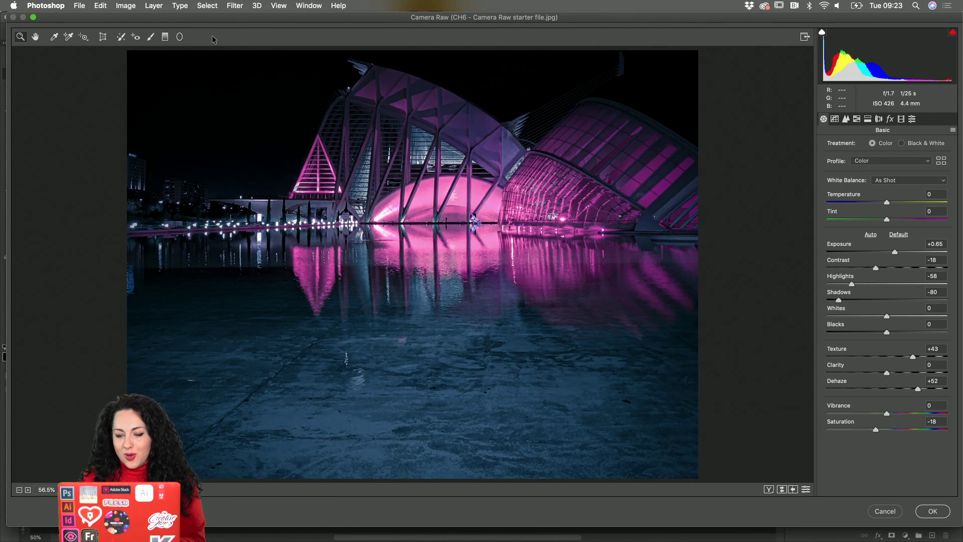
pyautogui.click(898, 512)
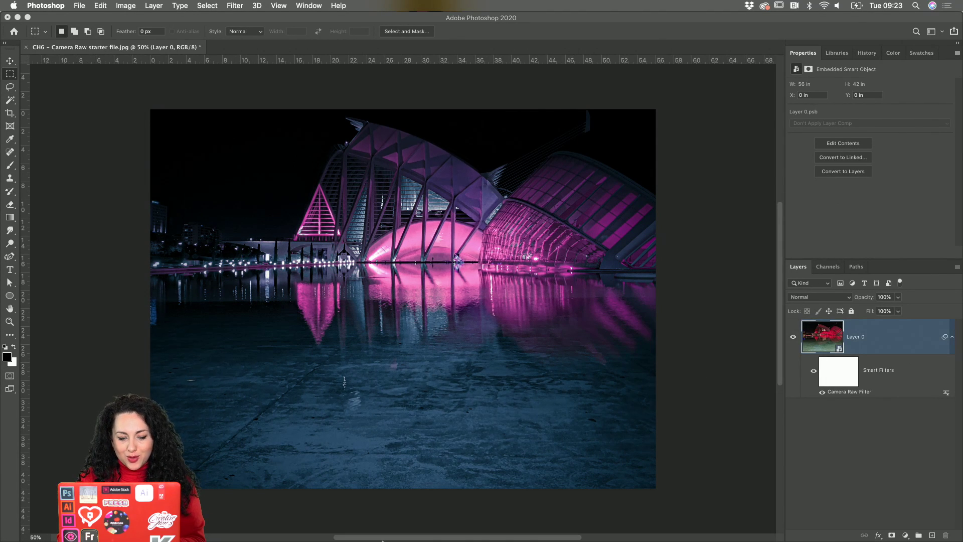
pyautogui.moveTo(389, 535)
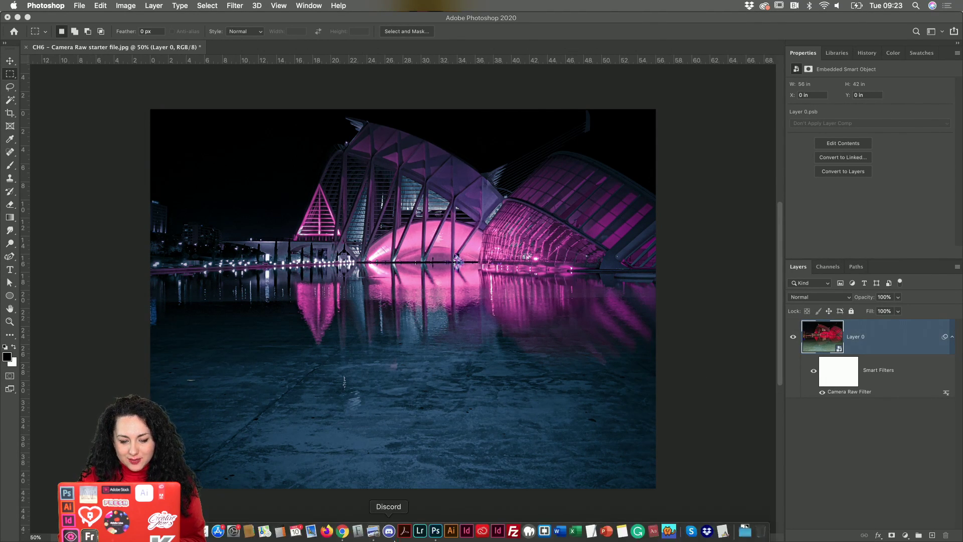
# Switch to Chrome, load Behance in the empty browser tab and open your own Behance profile.
pyautogui.click(343, 531)
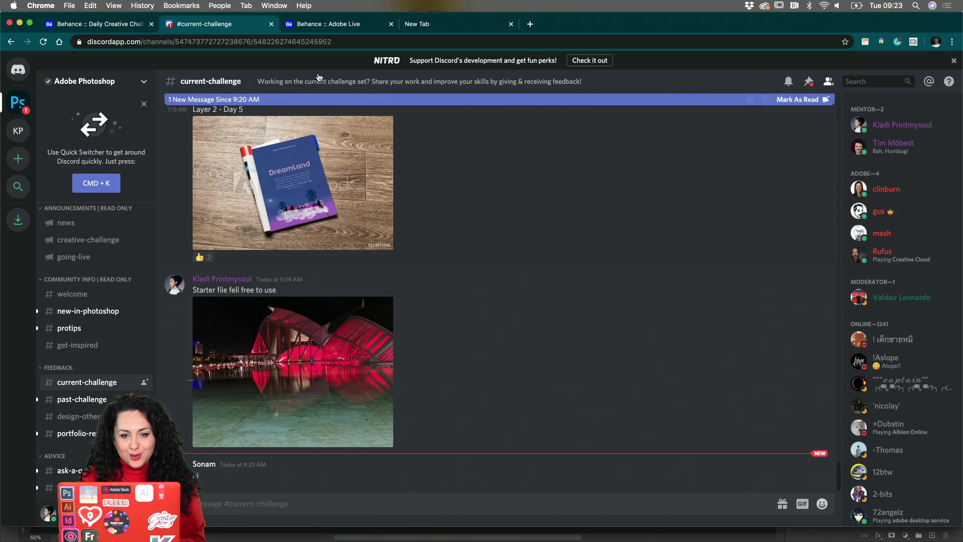
pyautogui.click(329, 24)
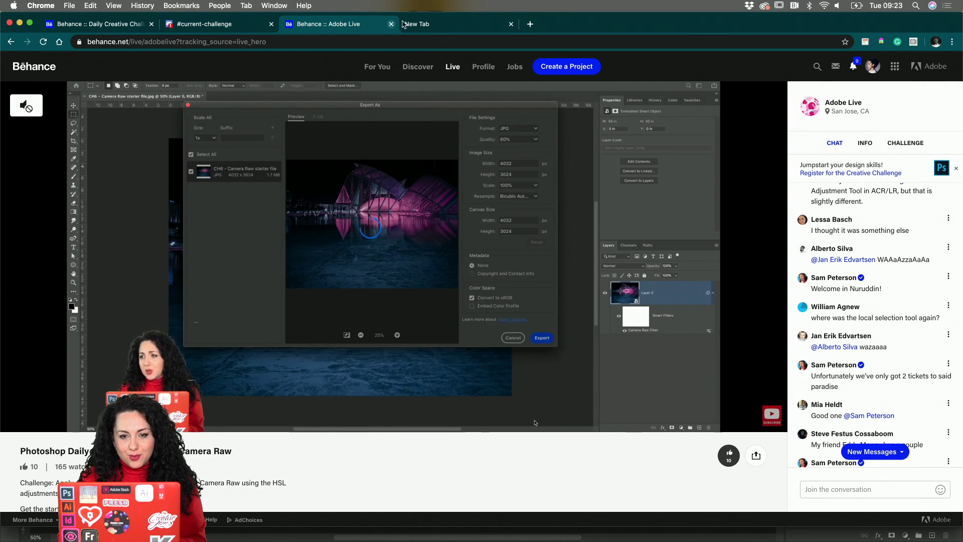
pyautogui.click(417, 24)
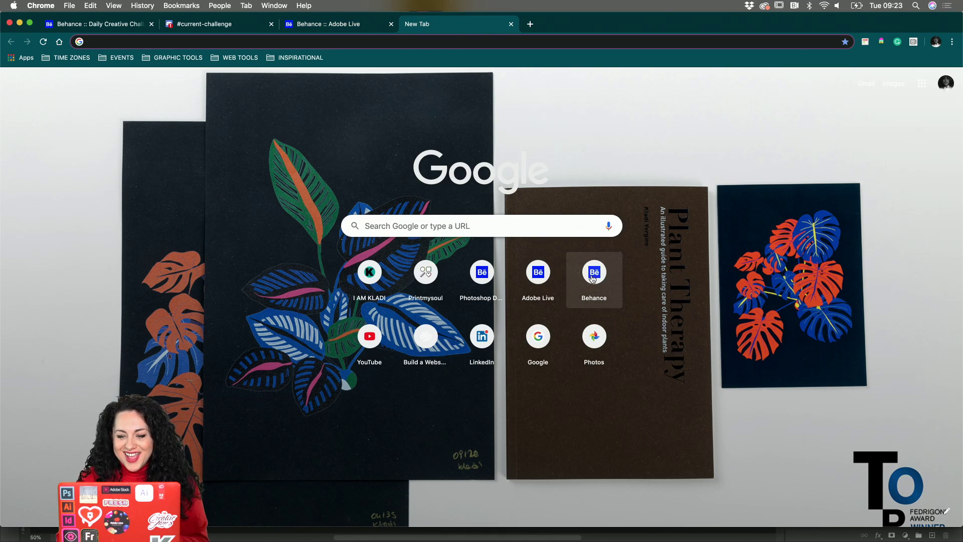
pyautogui.click(593, 278)
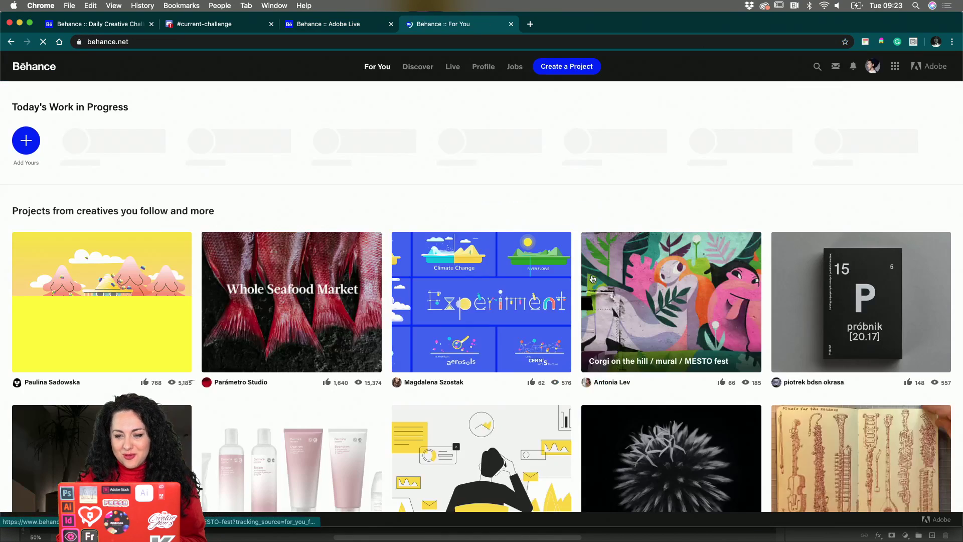
pyautogui.click(873, 65)
pyautogui.click(762, 146)
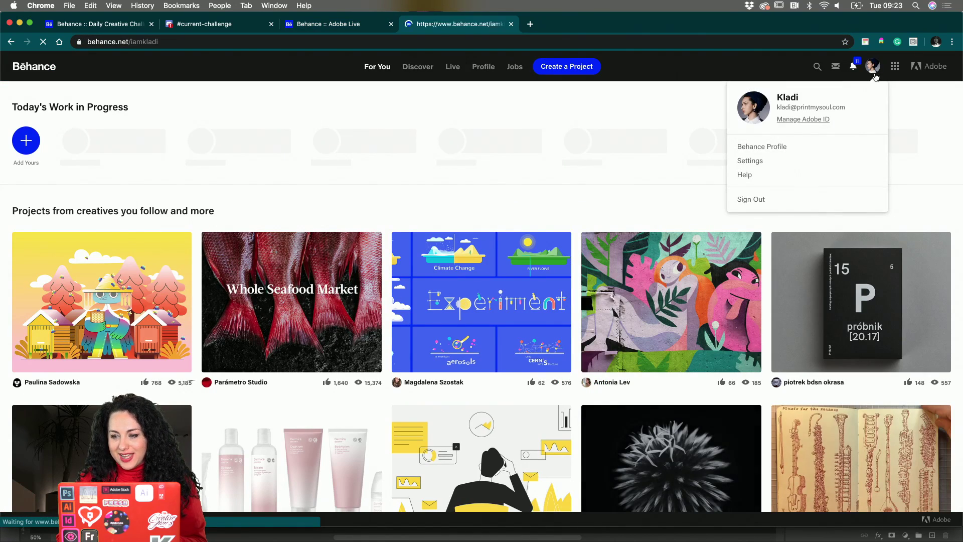
# Open the first project in the profile's Work section for editing in the Behance project editor.
pyautogui.click(260, 250)
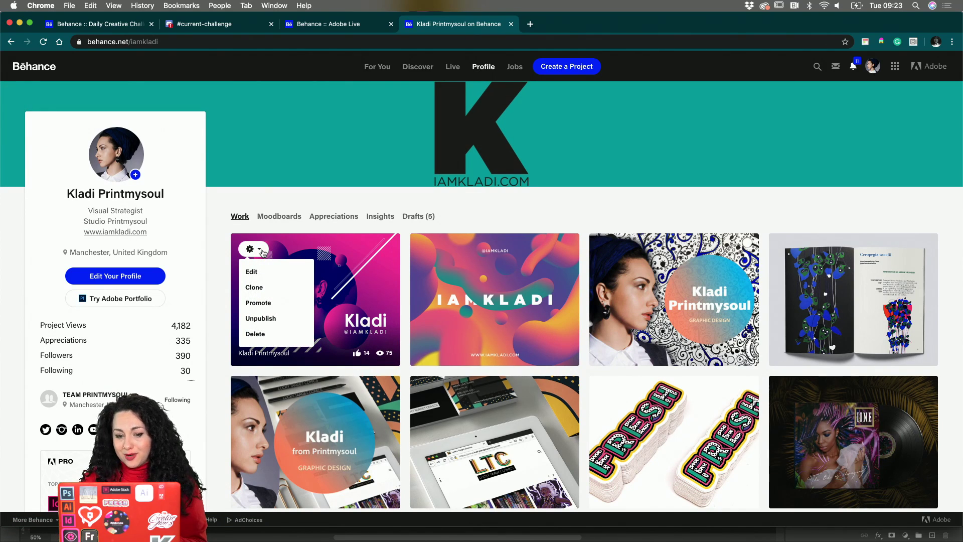
pyautogui.moveTo(260, 251)
pyautogui.click(258, 270)
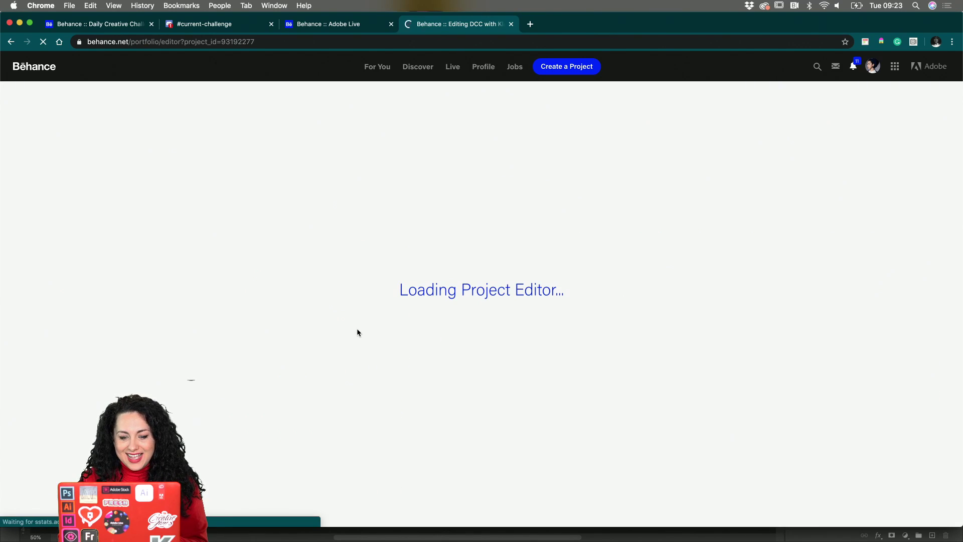
# Add a text block reading "Challenge 6" below the desert image at the end of the project.
pyautogui.scroll(-1, 474, 380)
pyautogui.scroll(-3, 474, 379)
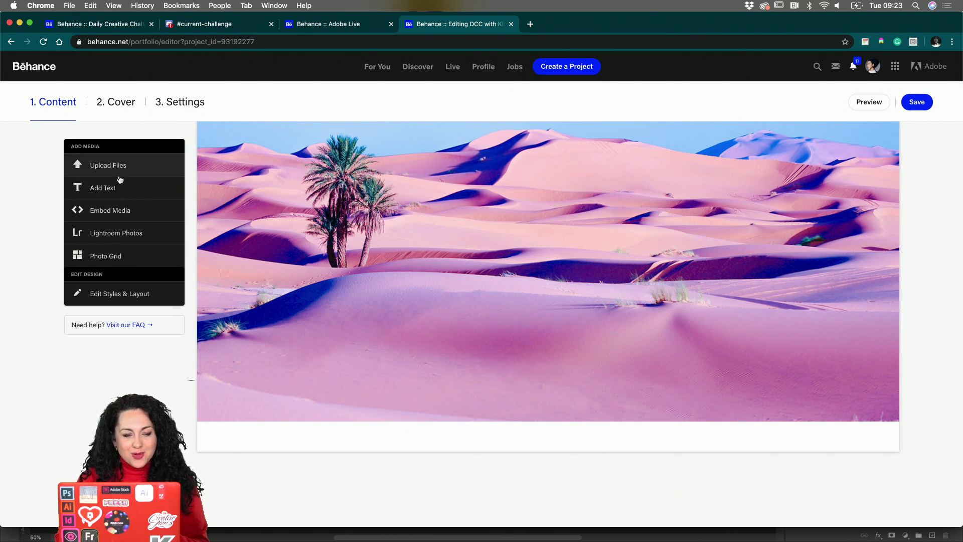
pyautogui.click(124, 184)
pyautogui.write('Challenge 6')
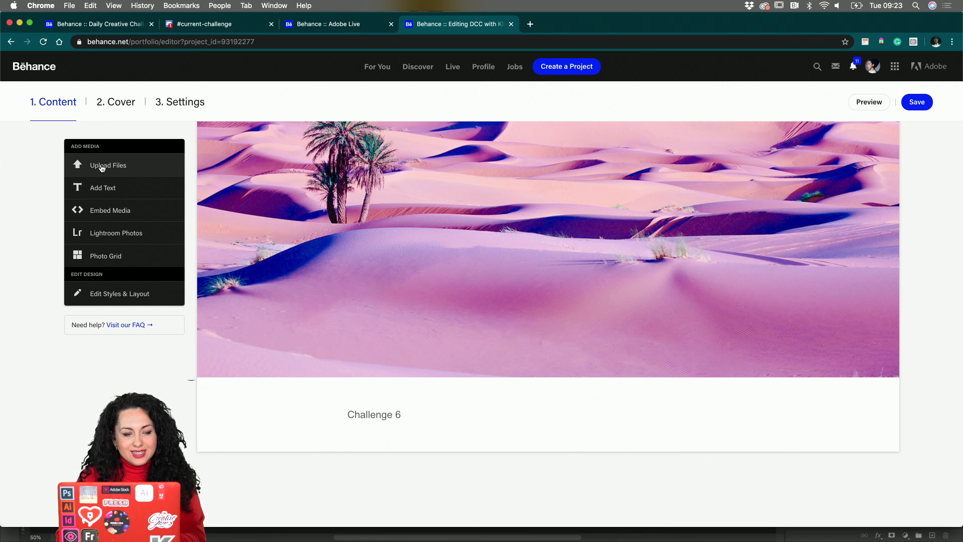
# Upload CH6 -Final.jpg from the Desktop into the project below the "Challenge 6" text.
pyautogui.click(101, 168)
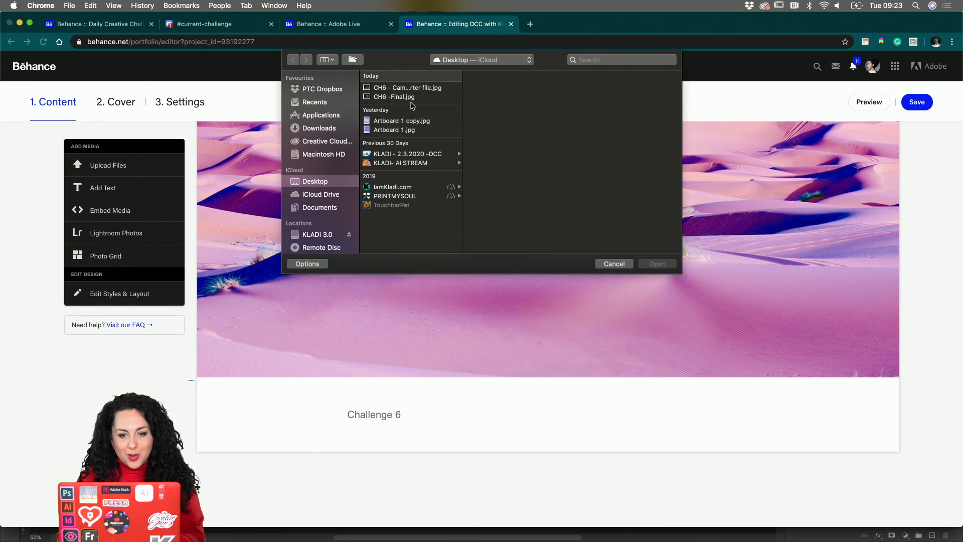
pyautogui.click(393, 96)
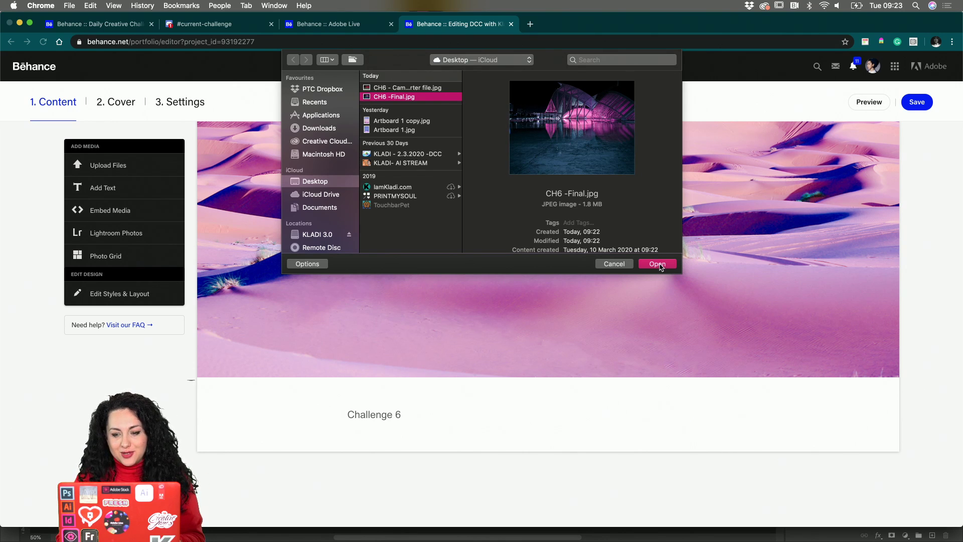
pyautogui.click(660, 265)
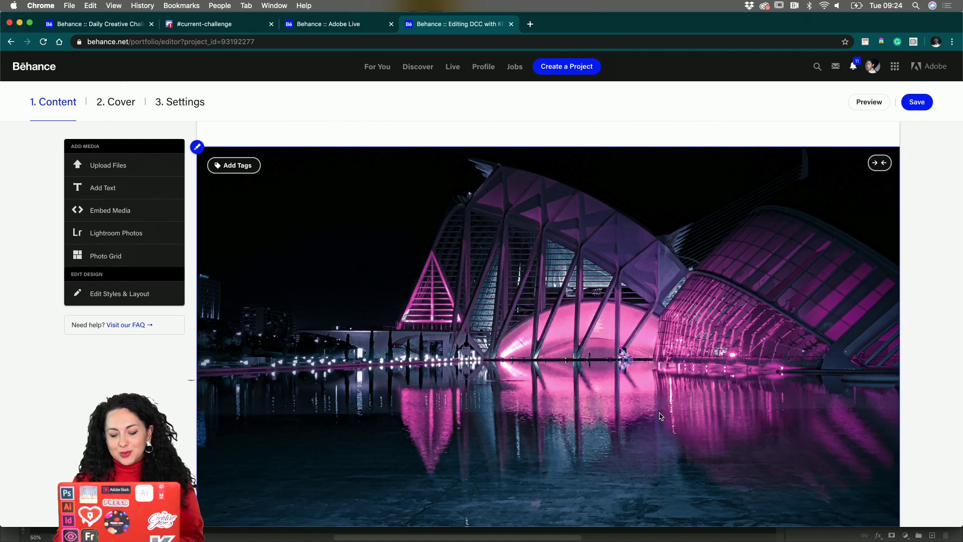
# Look through the project's content, comparing the Challenge 1 and Challenge 6 sections.
pyautogui.scroll(4, 921, 329)
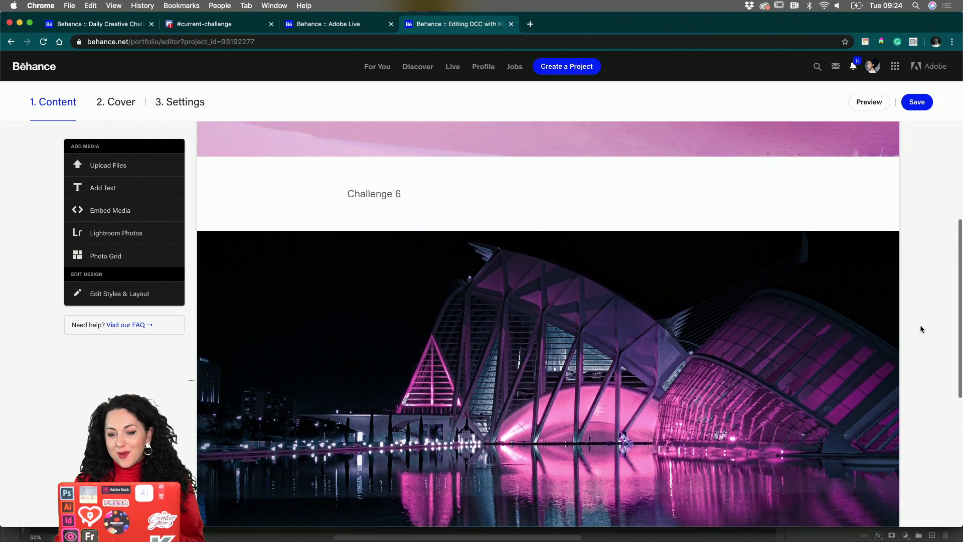
pyautogui.scroll(5, 921, 329)
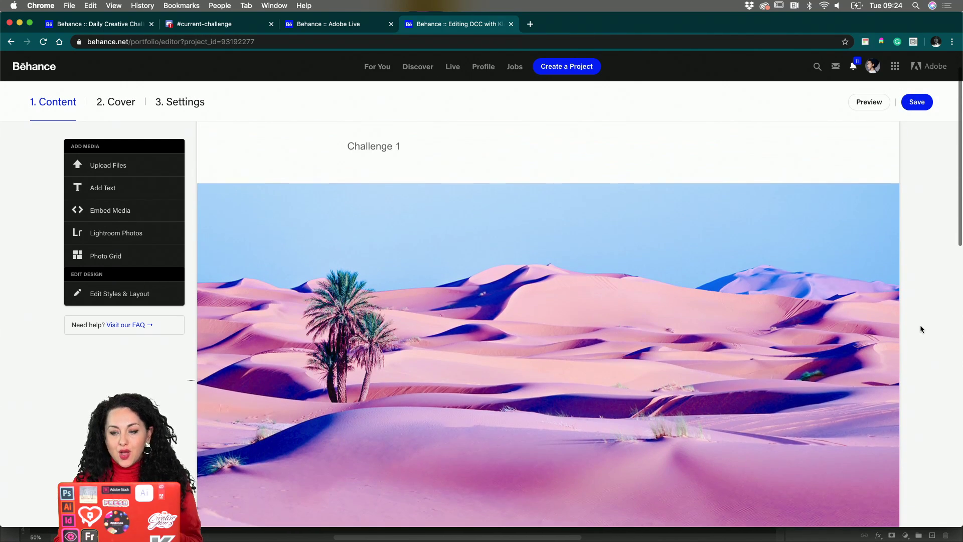
pyautogui.scroll(-3, 920, 329)
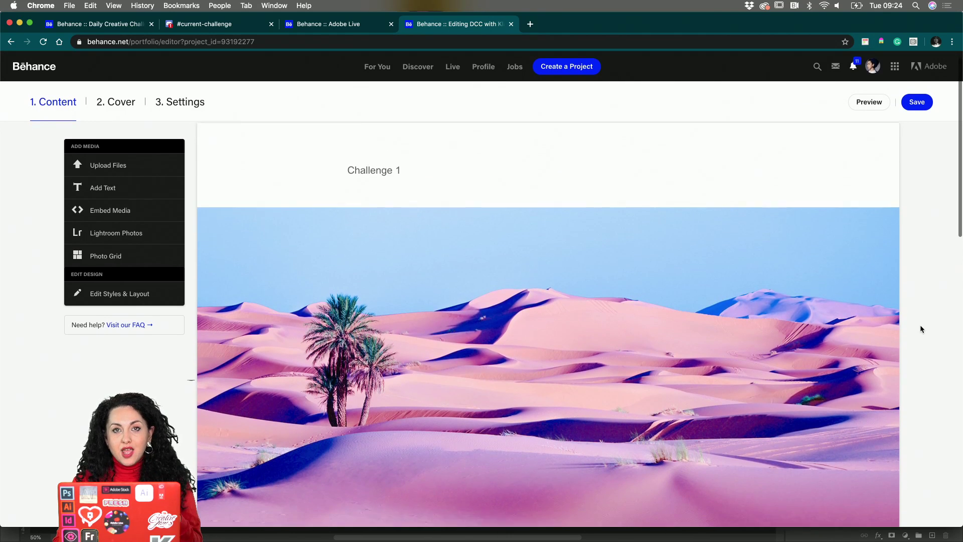
pyautogui.scroll(-5, 920, 329)
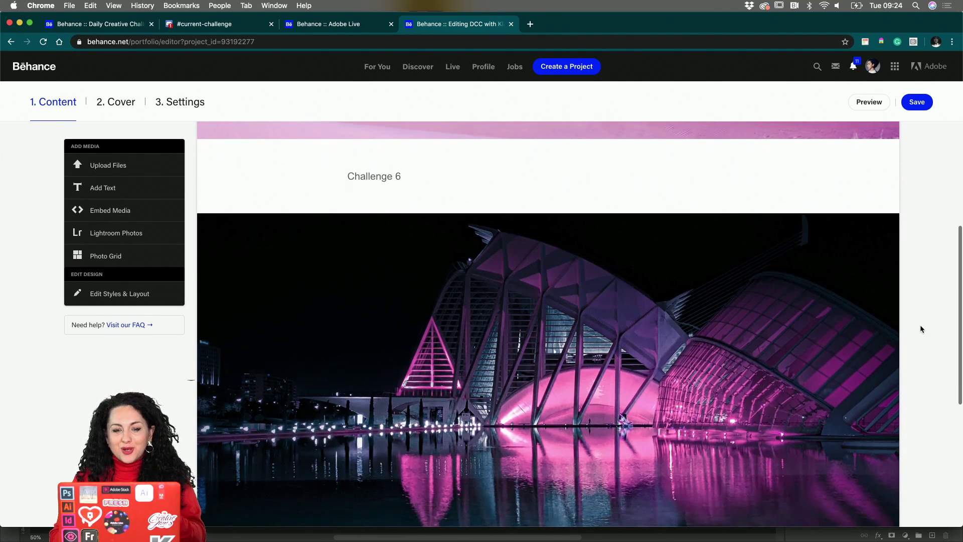
pyautogui.scroll(-2, 921, 324)
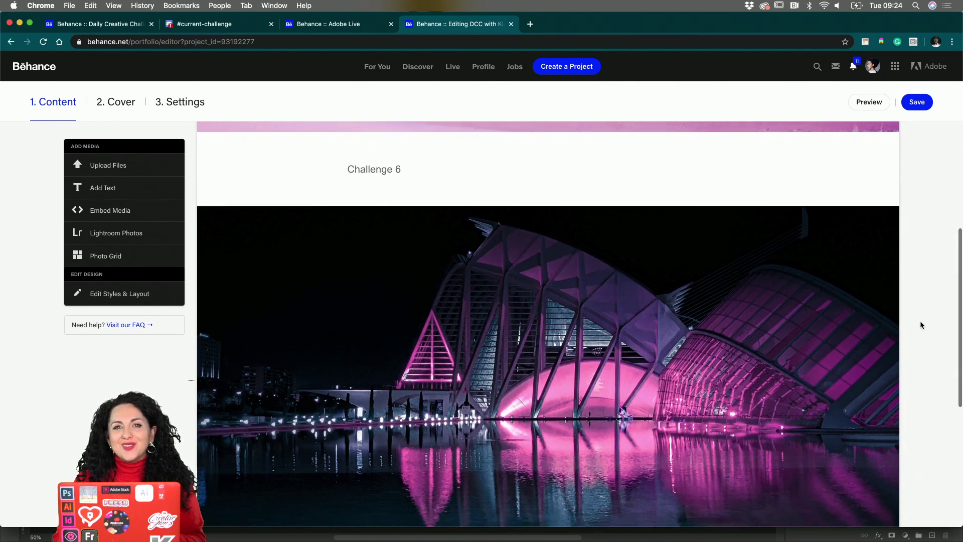
pyautogui.scroll(6, 920, 321)
pyautogui.scroll(20, 921, 322)
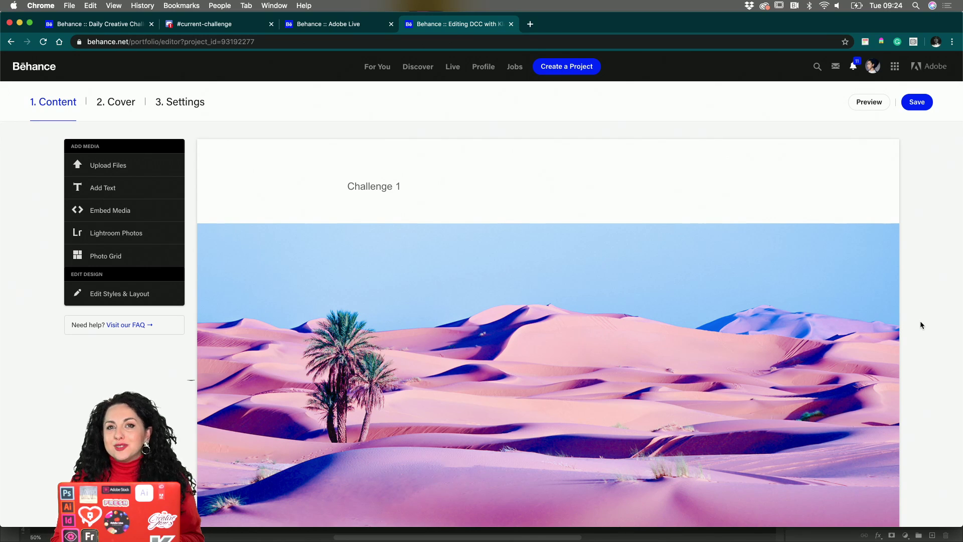
# Go to the Adobe Photoshop server's #current-challenge channel on Discord.
pyautogui.click(189, 24)
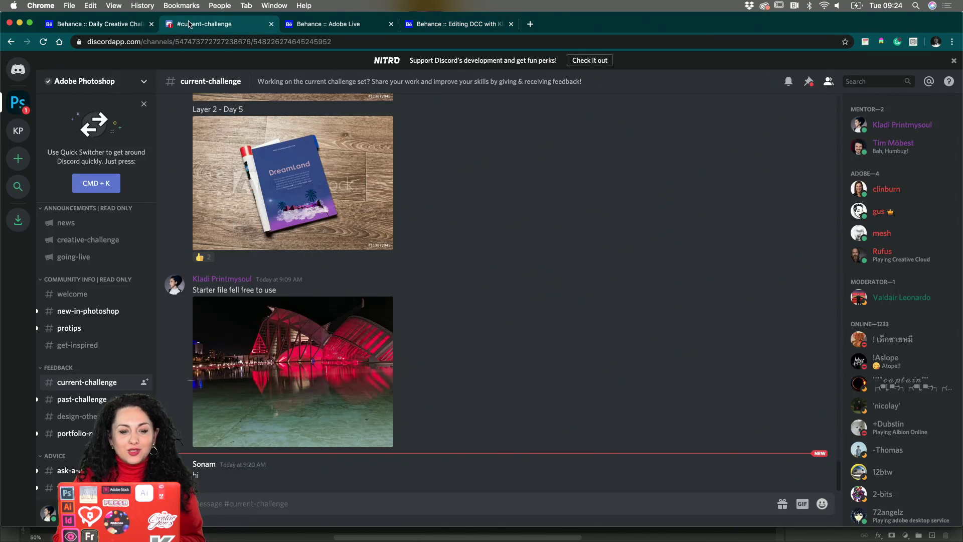